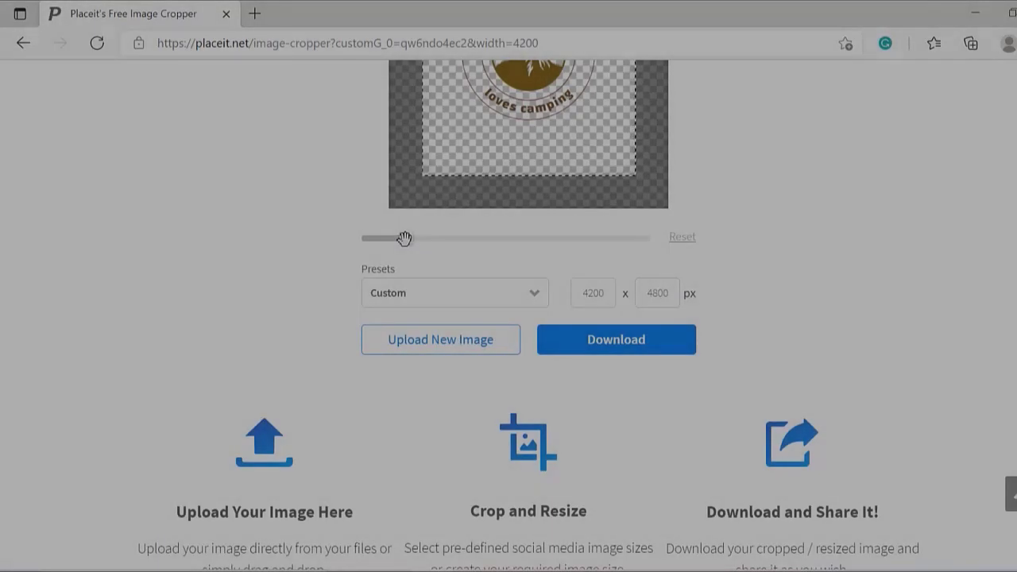
Enlarge the "Just a dad who loves camping" design inside the 4200 x 4800 px crop area until its outer ring nearly spans the width.
{"action": "left_click_drag", "start_coordinate": [405, 238], "coordinate": [437, 240]}
{"action": "scroll", "coordinate": [764, 234], "scroll_direction": "up", "scroll_amount": 2}
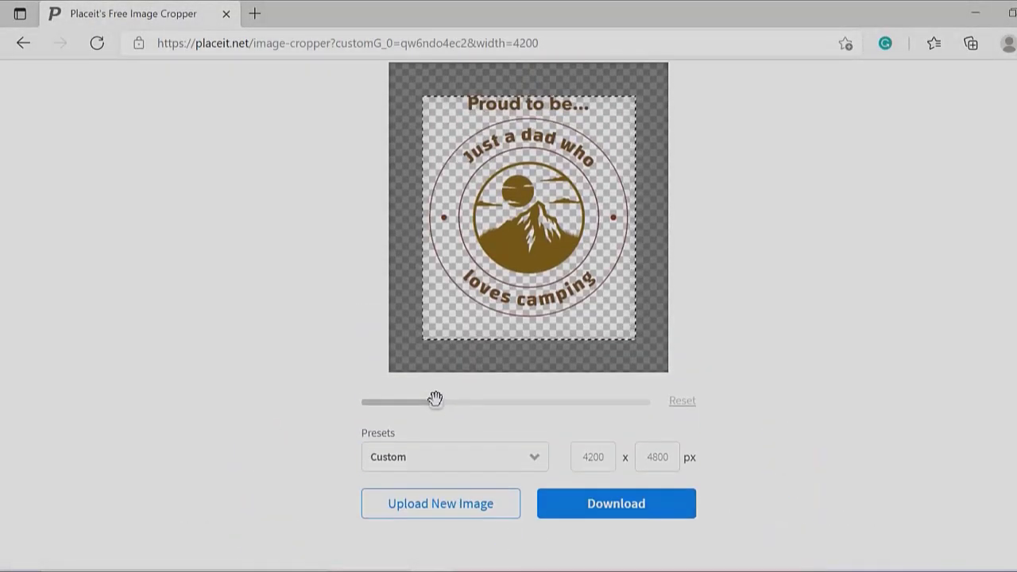
{"action": "left_click_drag", "start_coordinate": [436, 400], "coordinate": [433, 400]}
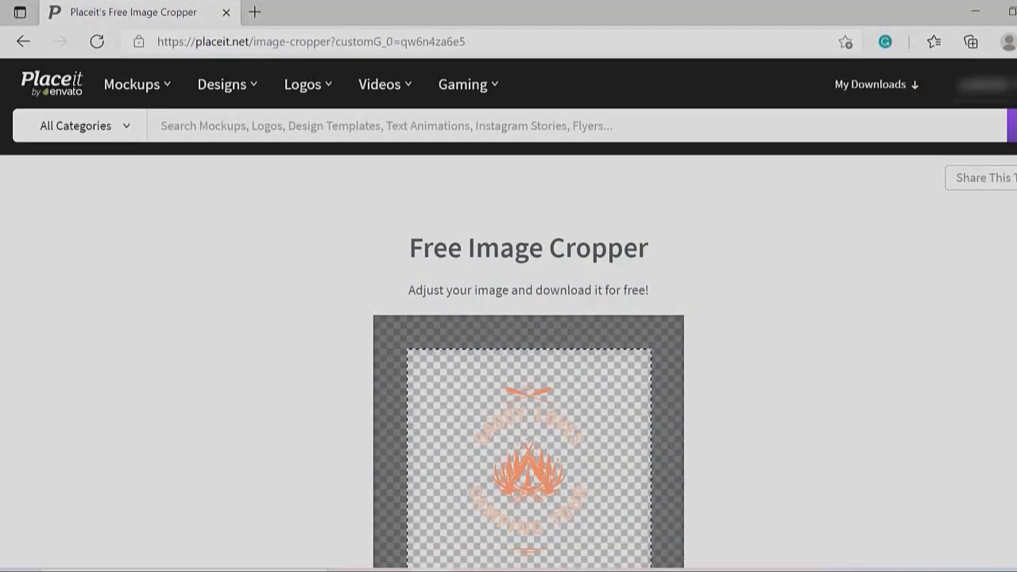
Set the crop size of the Daddy Loves Camping Tour logo to 4200 x 4800 px.
{"action": "scroll", "coordinate": [528, 357], "scroll_direction": "down", "scroll_amount": 2}
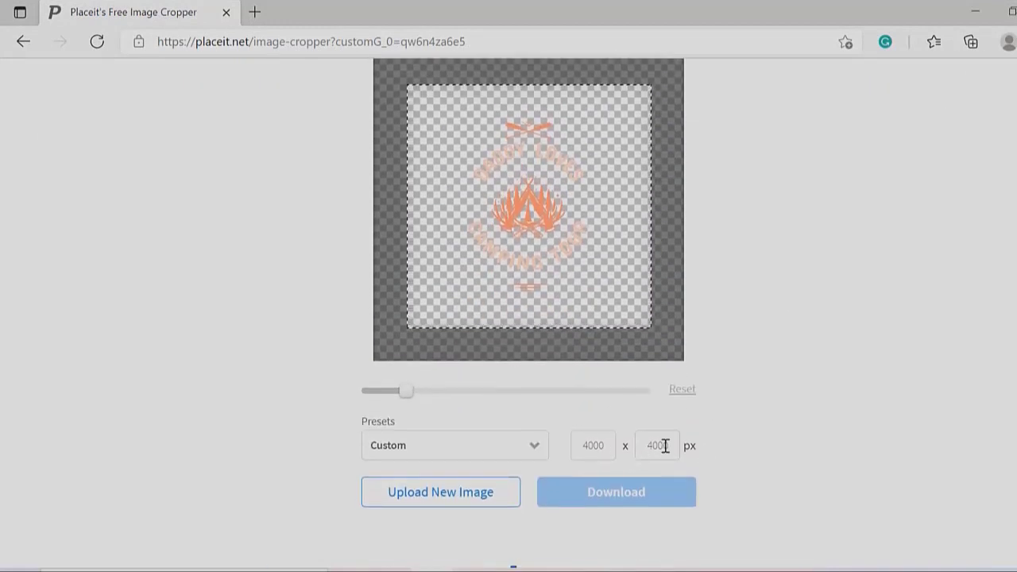
{"action": "left_click", "coordinate": [595, 448]}
{"action": "type", "text": "4200"}
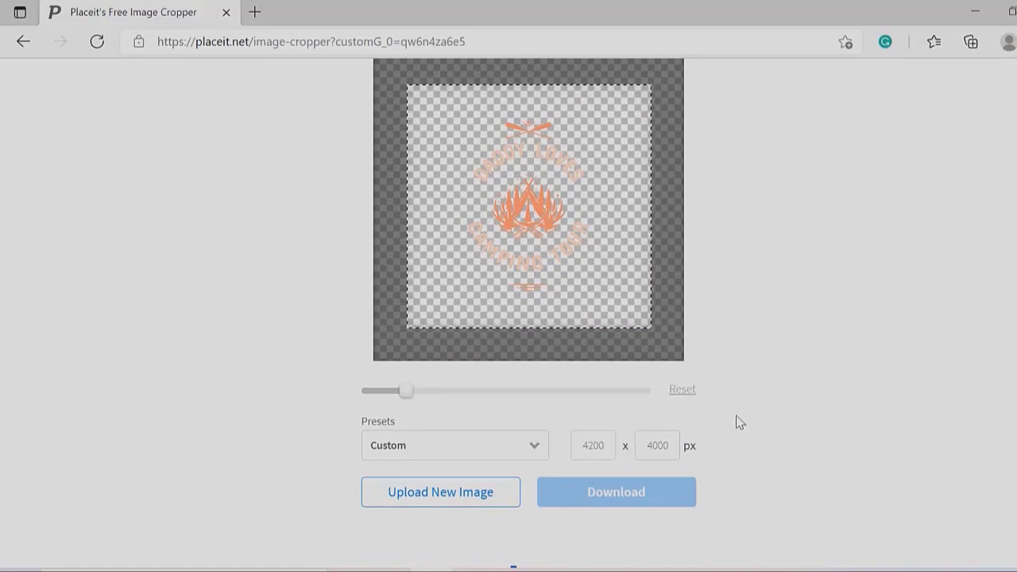
{"action": "left_click", "coordinate": [671, 446]}
{"action": "type", "text": "4800"}
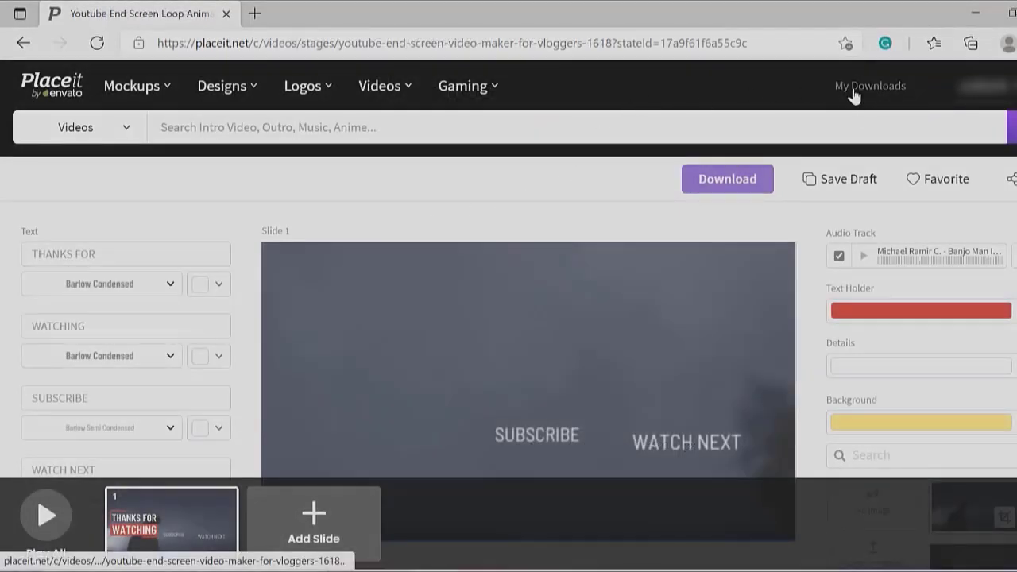
From the full list of past downloads, load the Daddy Loves Camping Tour logo without a frame into the image cropper.
{"action": "mouse_move", "coordinate": [853, 94]}
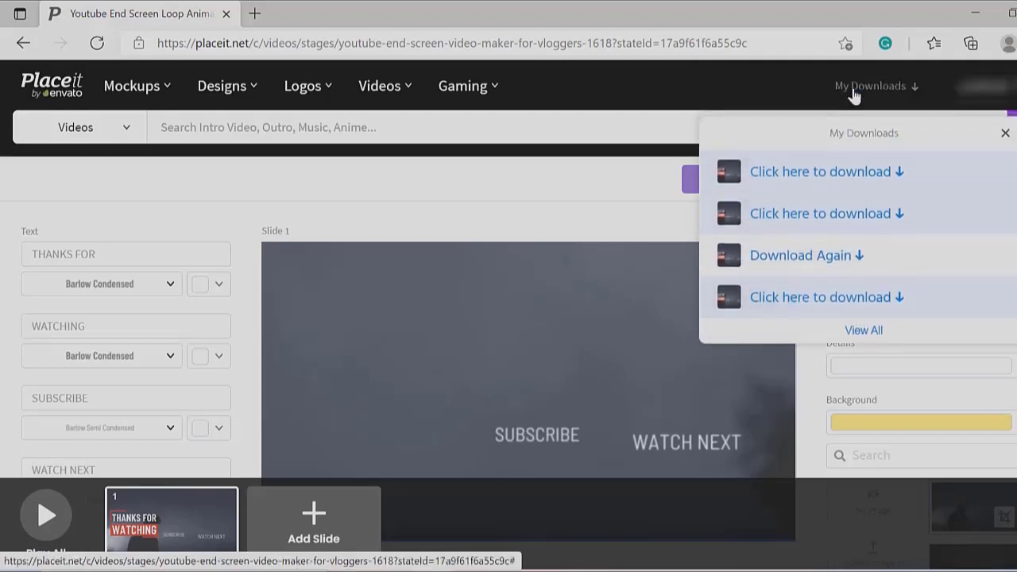
{"action": "left_click", "coordinate": [858, 337]}
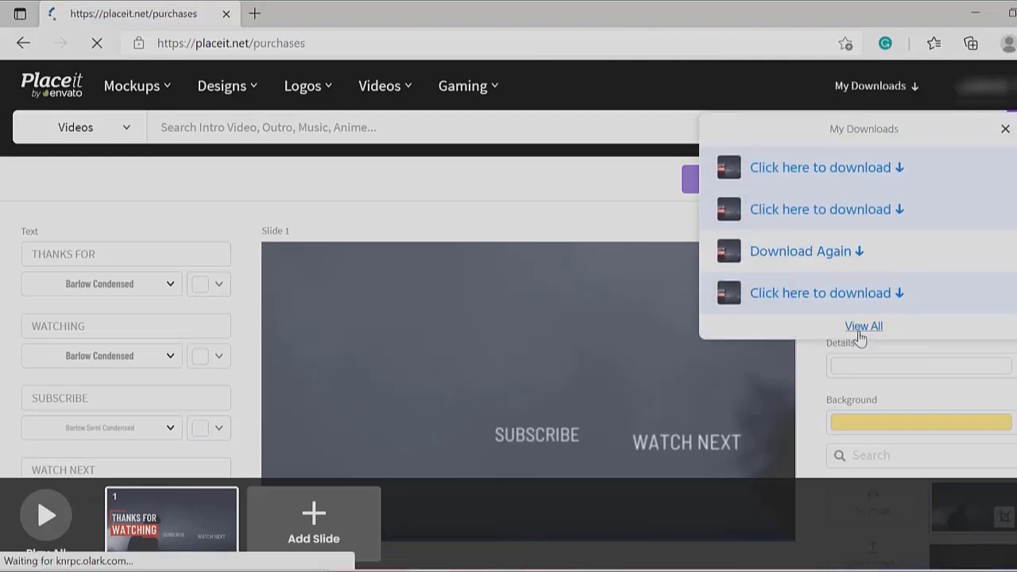
{"action": "scroll", "coordinate": [858, 337], "scroll_direction": "down", "scroll_amount": 3}
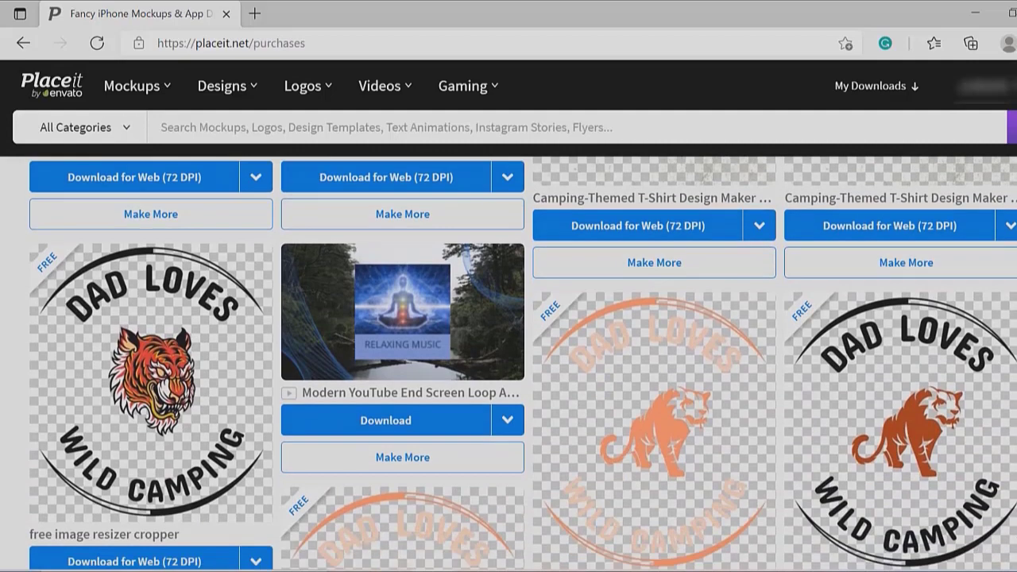
{"action": "scroll", "coordinate": [982, 331], "scroll_direction": "down", "scroll_amount": 4}
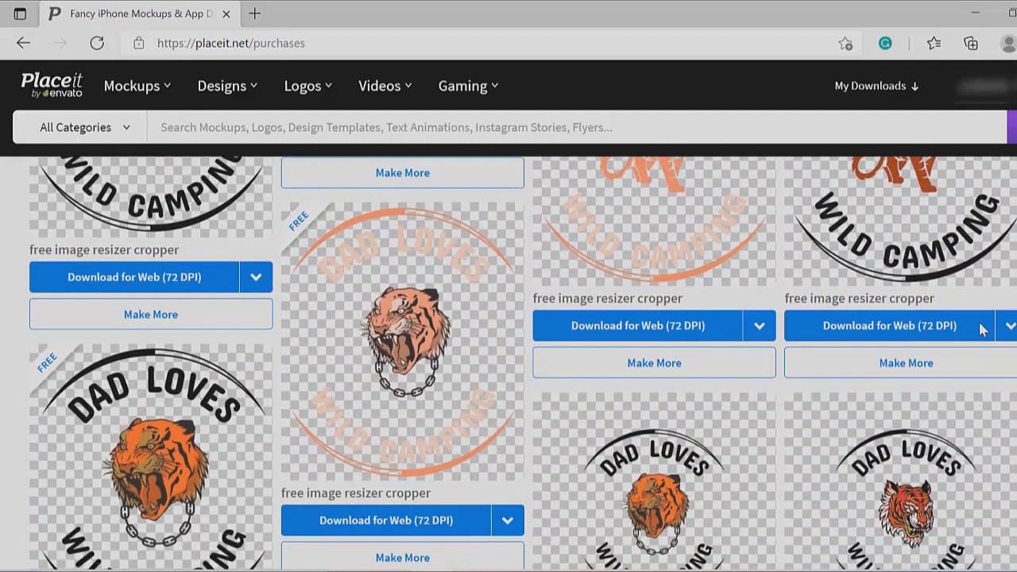
{"action": "scroll", "coordinate": [982, 331], "scroll_direction": "down", "scroll_amount": 1}
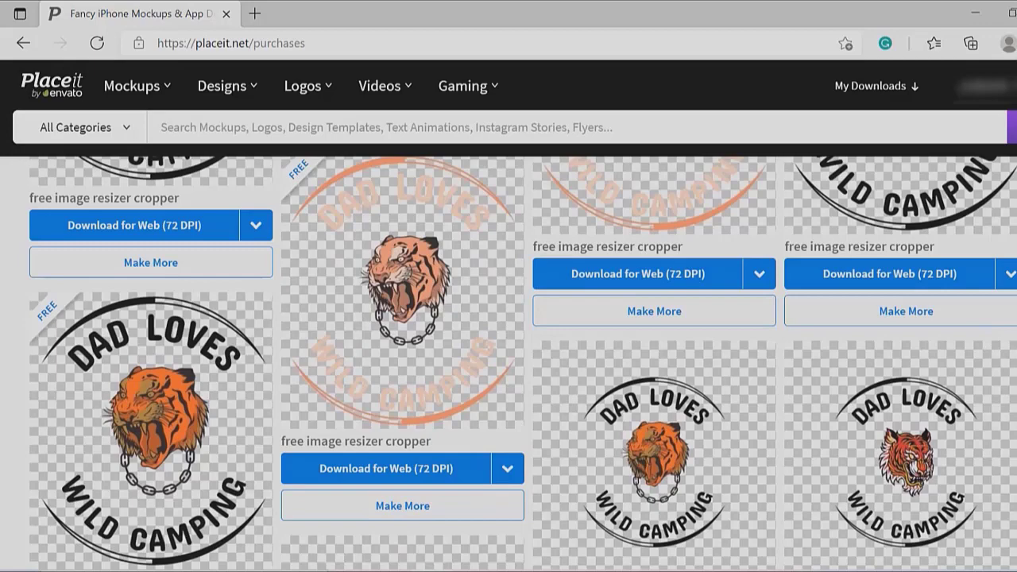
{"action": "scroll", "coordinate": [523, 364], "scroll_direction": "down", "scroll_amount": 8}
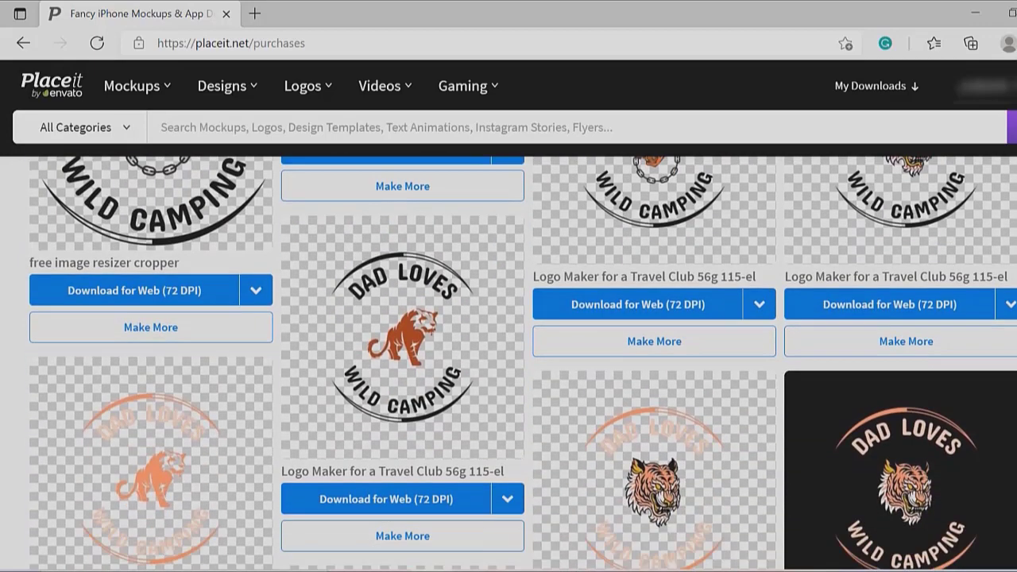
{"action": "scroll", "coordinate": [1006, 484], "scroll_direction": "down", "scroll_amount": 2}
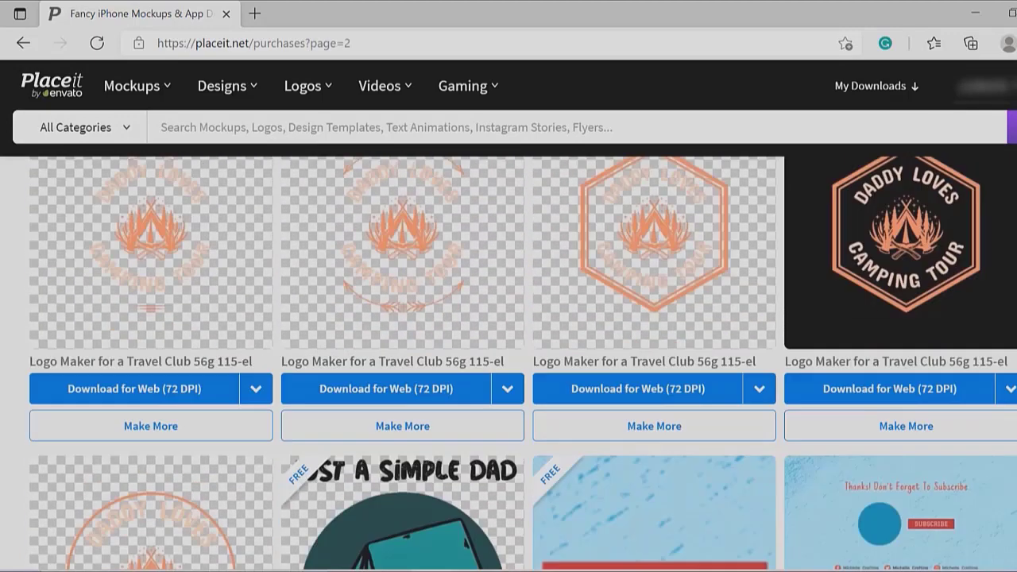
{"action": "scroll", "coordinate": [523, 364], "scroll_direction": "up", "scroll_amount": 1}
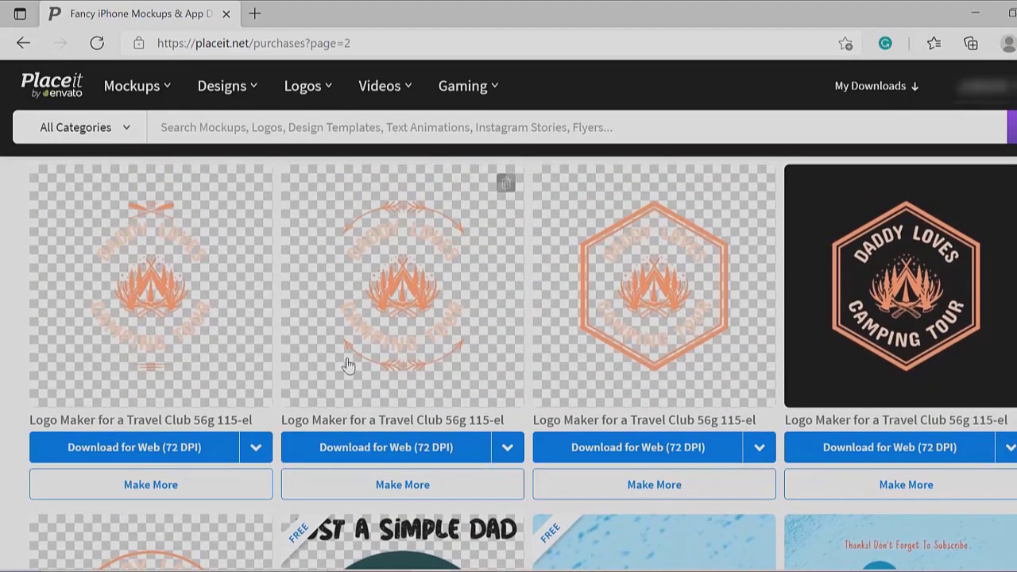
{"action": "left_click", "coordinate": [256, 447]}
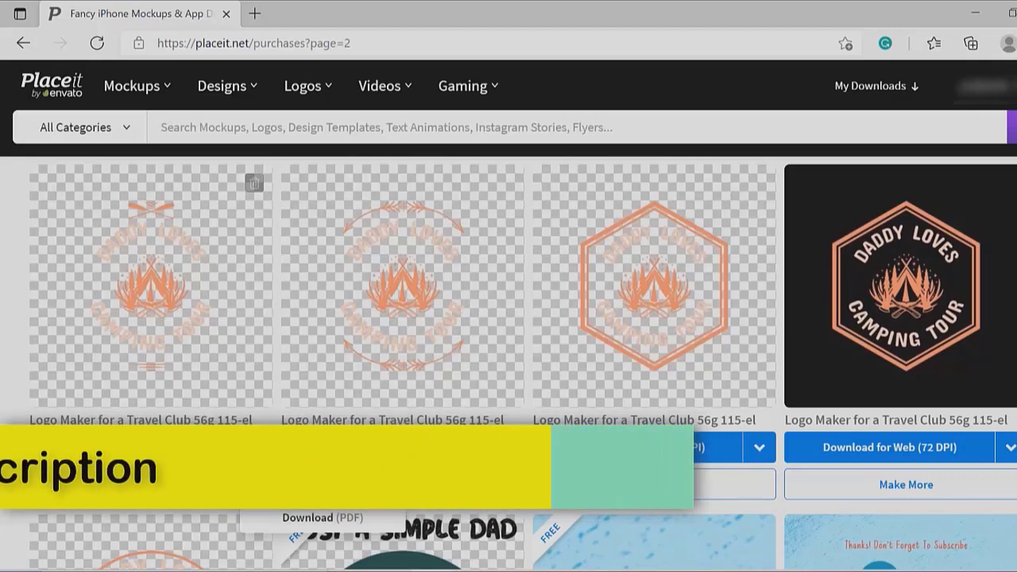
{"action": "left_click", "coordinate": [317, 484]}
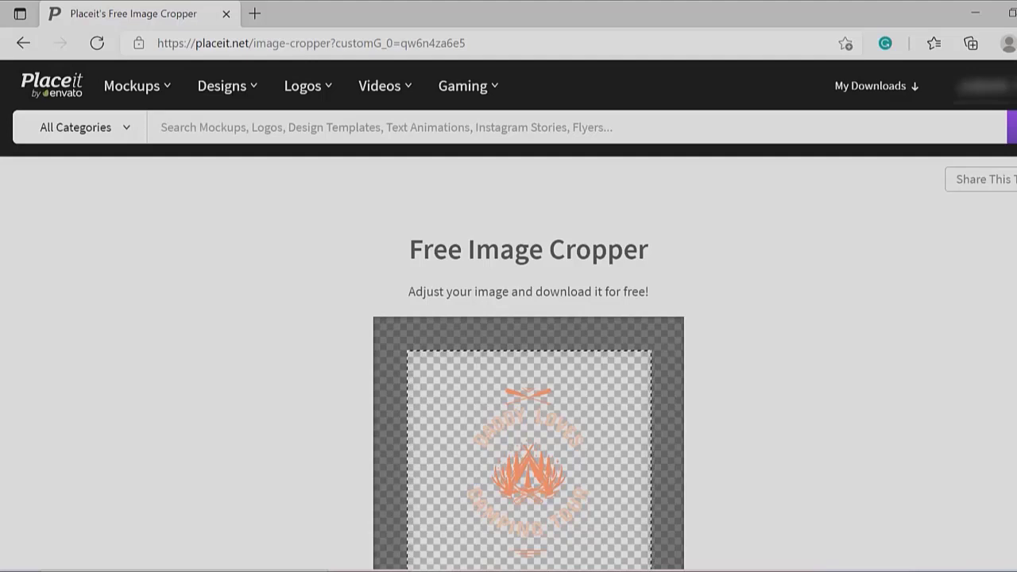
Scale the camping logo so the whole design, from crossed emblem to bottom lines, nearly fills the crop area's height.
{"action": "scroll", "coordinate": [509, 318], "scroll_direction": "down", "scroll_amount": 2}
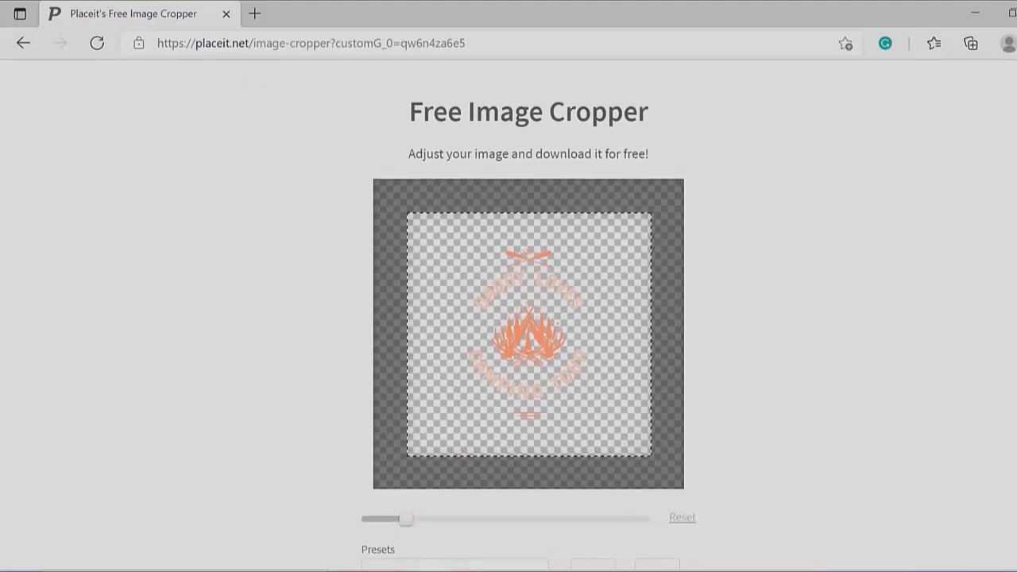
{"action": "scroll", "coordinate": [509, 318], "scroll_direction": "down", "scroll_amount": 1}
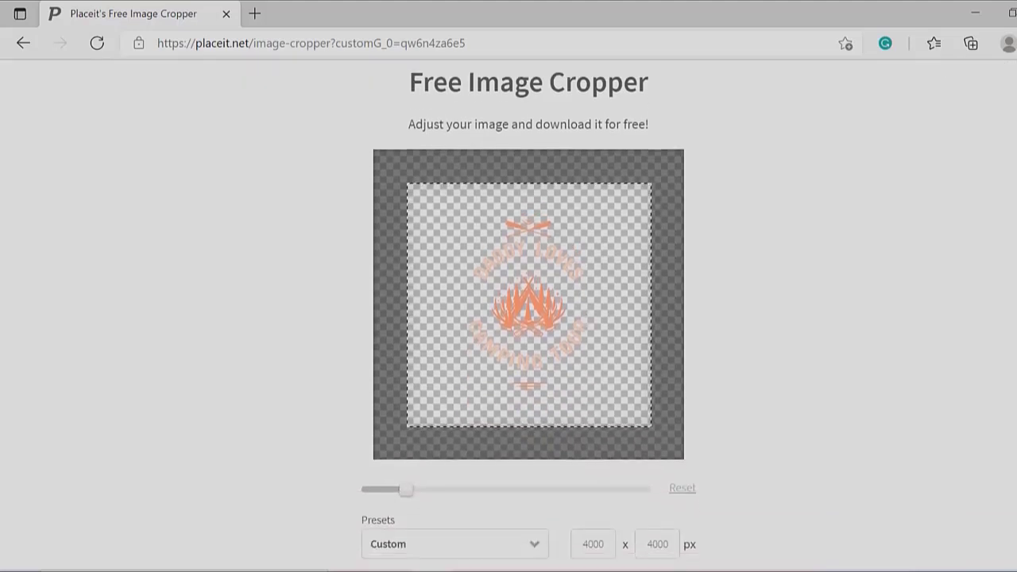
{"action": "scroll", "coordinate": [509, 318], "scroll_direction": "down", "scroll_amount": 1}
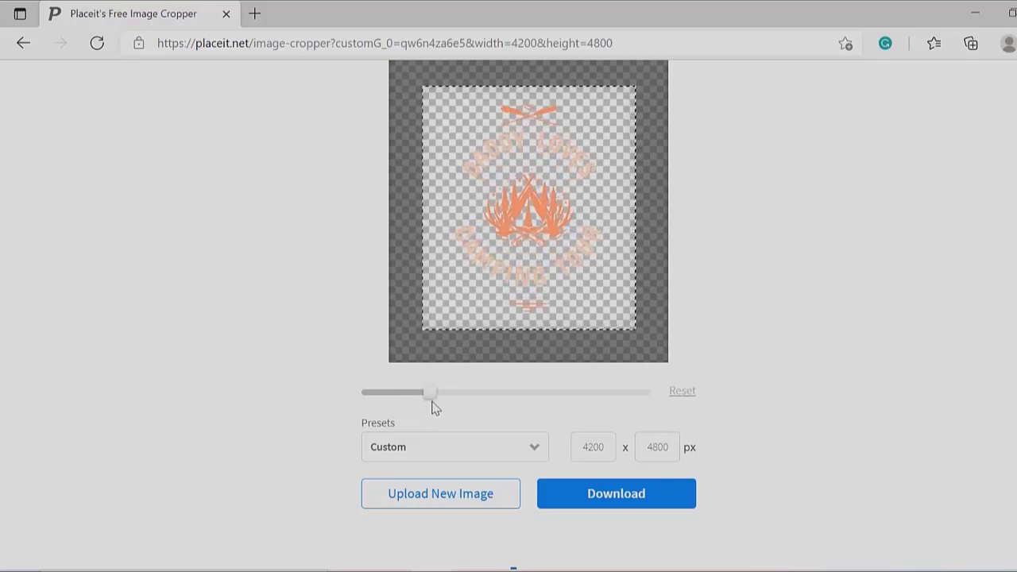
{"action": "left_click_drag", "start_coordinate": [433, 407], "coordinate": [437, 408]}
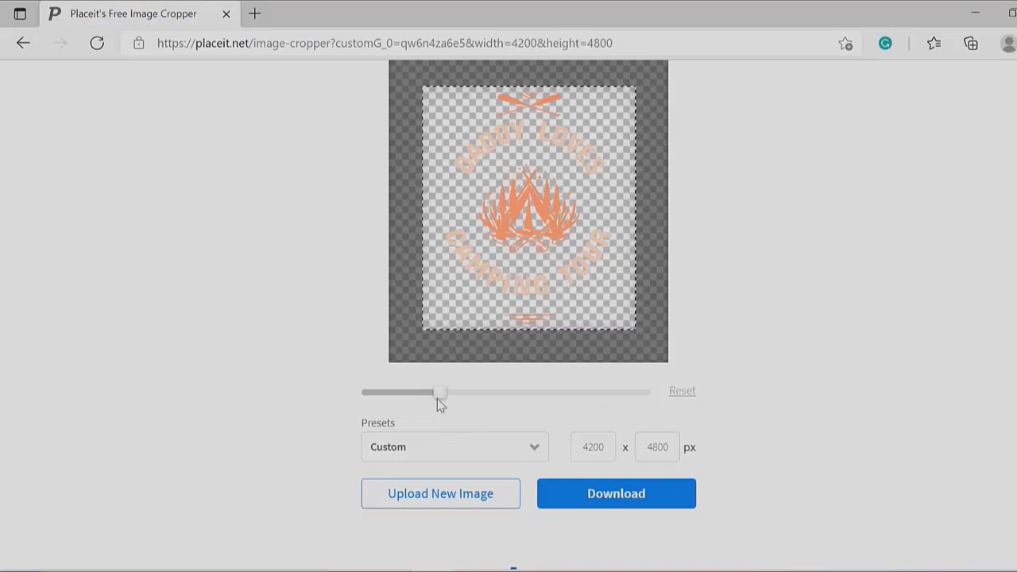
{"action": "mouse_move", "coordinate": [438, 398]}
{"action": "left_mouse_down"}
{"action": "mouse_move", "coordinate": [421, 400]}
{"action": "mouse_move", "coordinate": [427, 407]}
{"action": "left_mouse_up"}
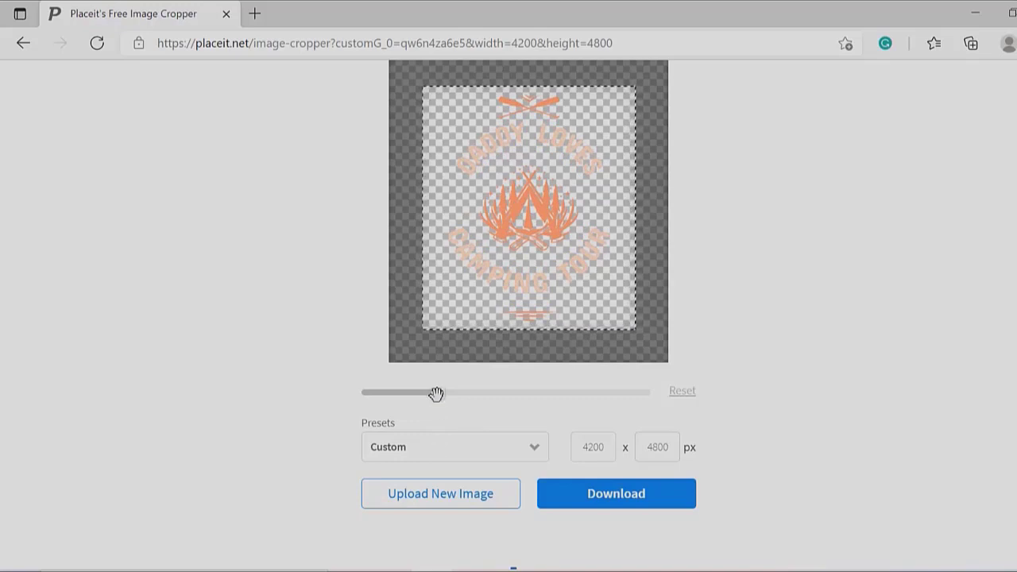
{"action": "left_click_drag", "start_coordinate": [439, 395], "coordinate": [463, 395]}
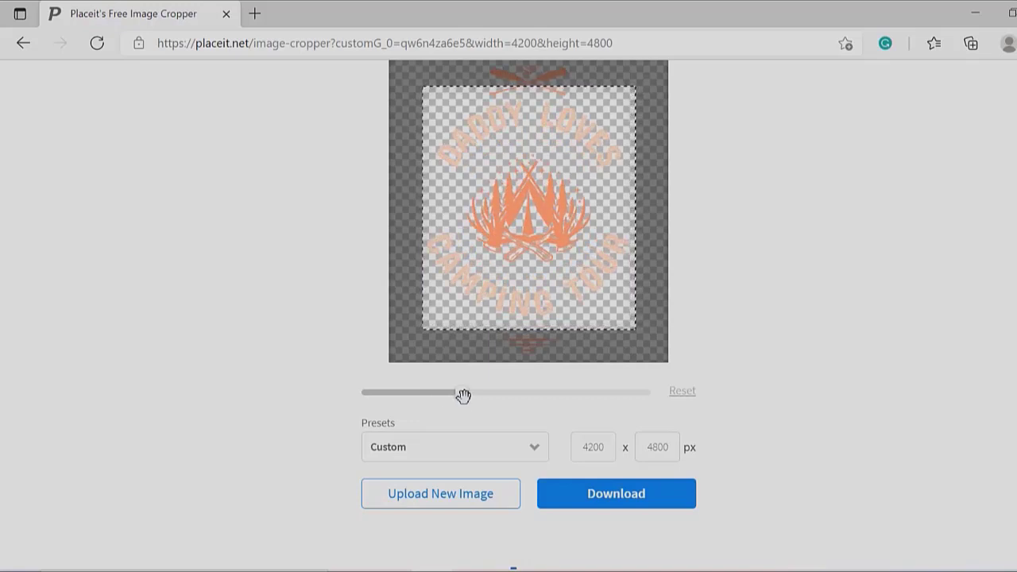
{"action": "left_click_drag", "start_coordinate": [464, 395], "coordinate": [441, 402]}
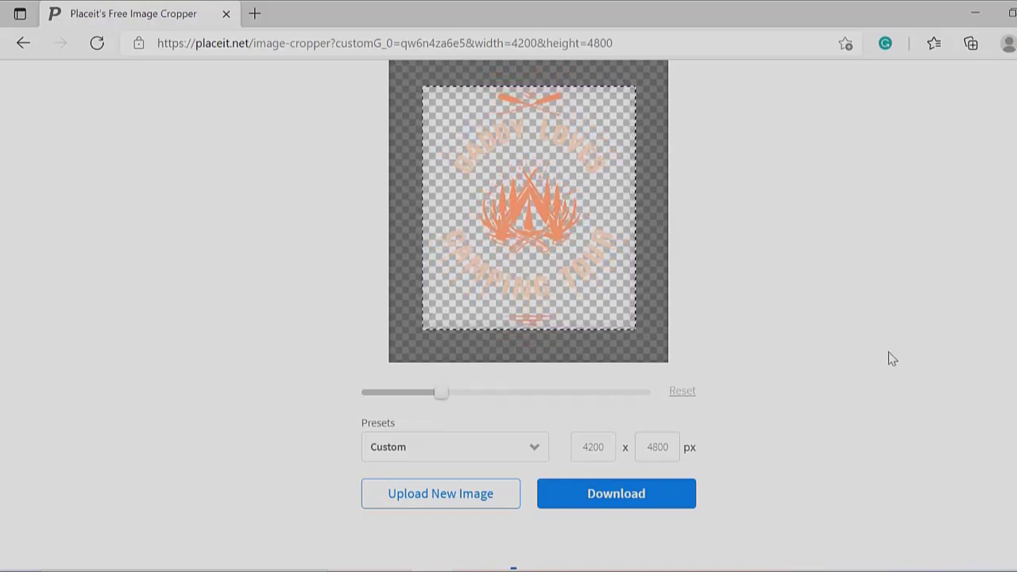
Download the cropped logo and show free-image-resizer-cropper (1).png in its folder.
{"action": "left_click", "coordinate": [642, 514]}
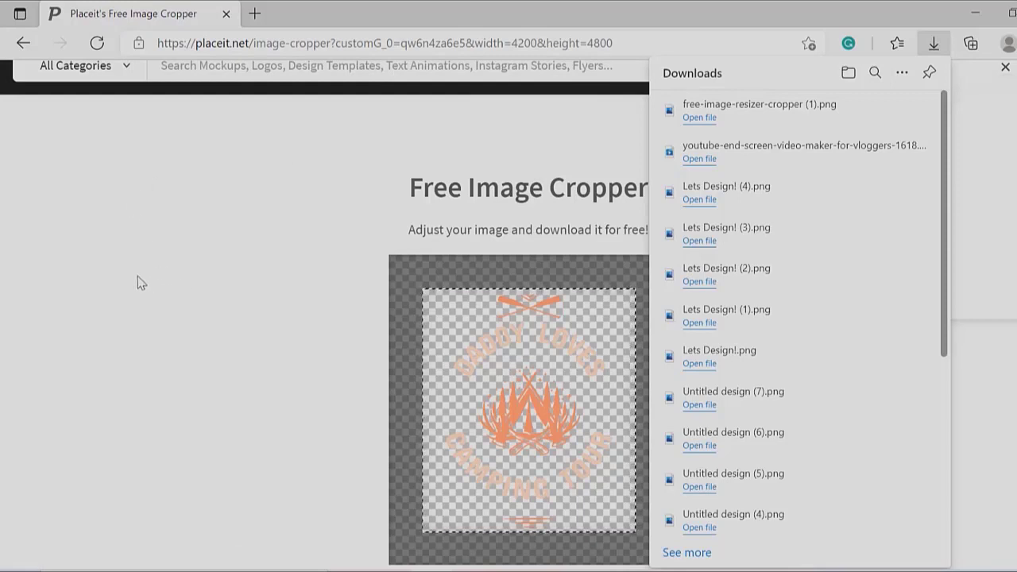
{"action": "mouse_move", "coordinate": [818, 125]}
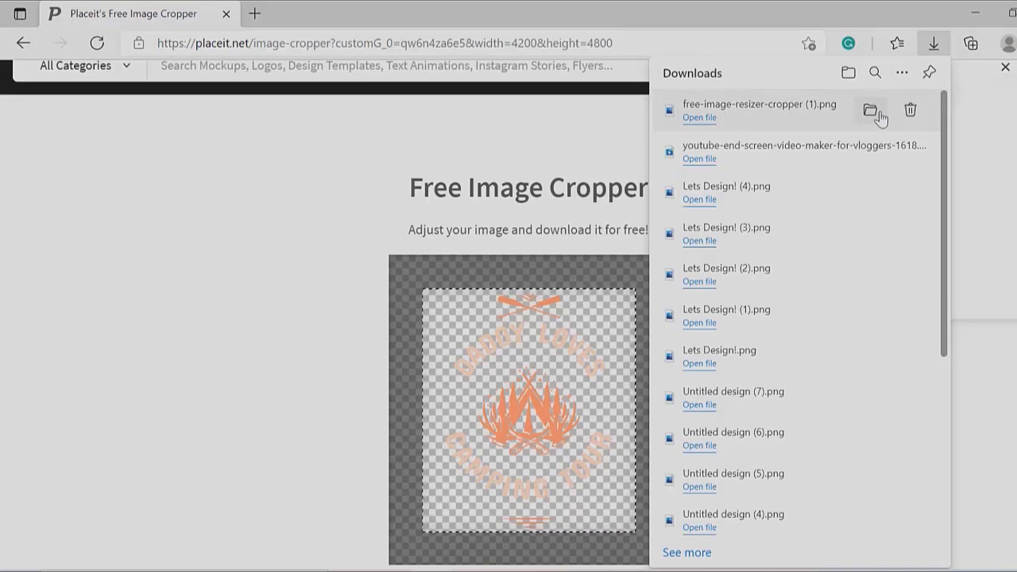
{"action": "left_click", "coordinate": [878, 114]}
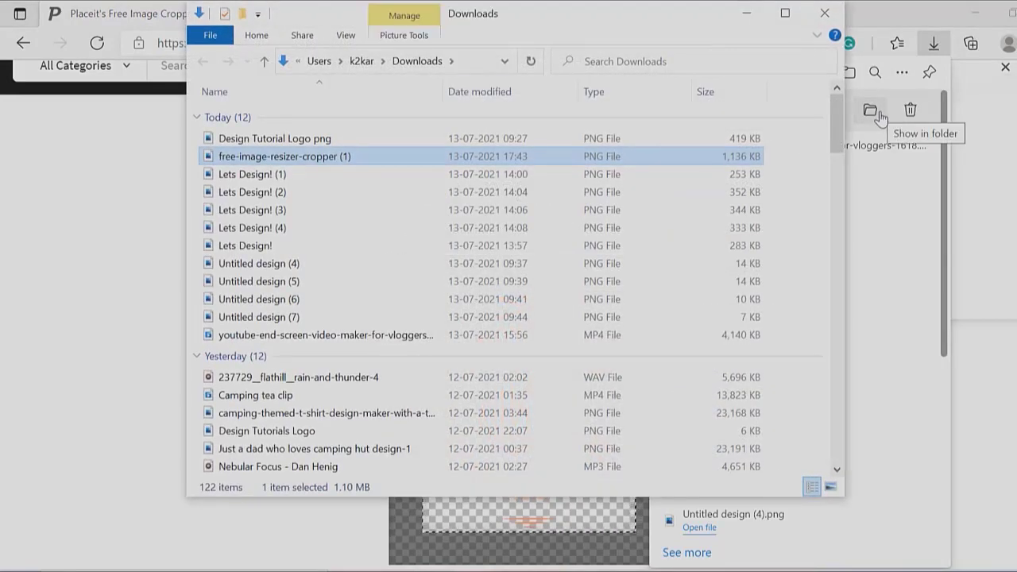
Rename the downloaded PNG as "Graphic 4200by4800" and put the file window away.
{"action": "key", "text": "F2"}
{"action": "type", "text": "G"}
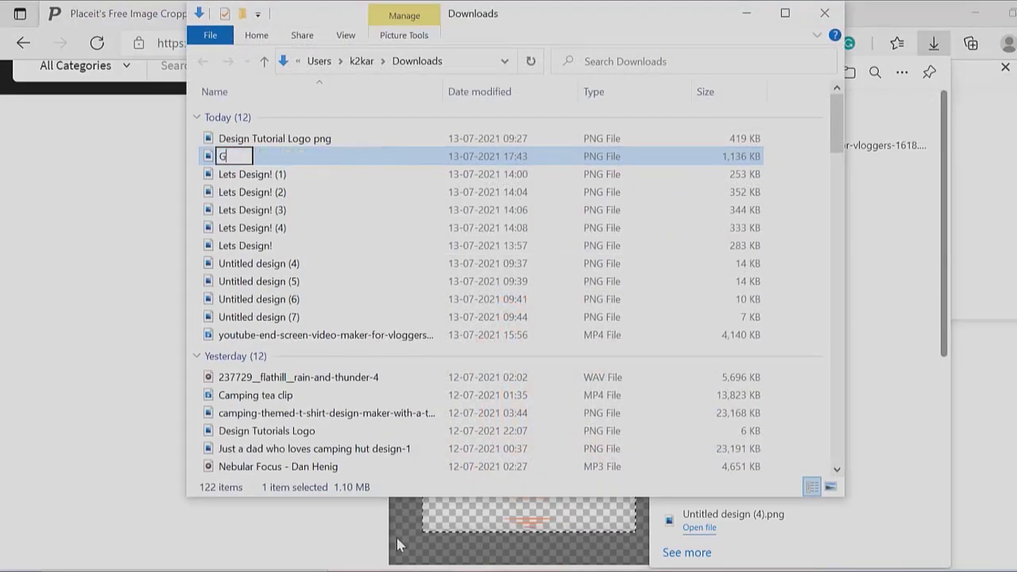
{"action": "type", "text": "raphic"}
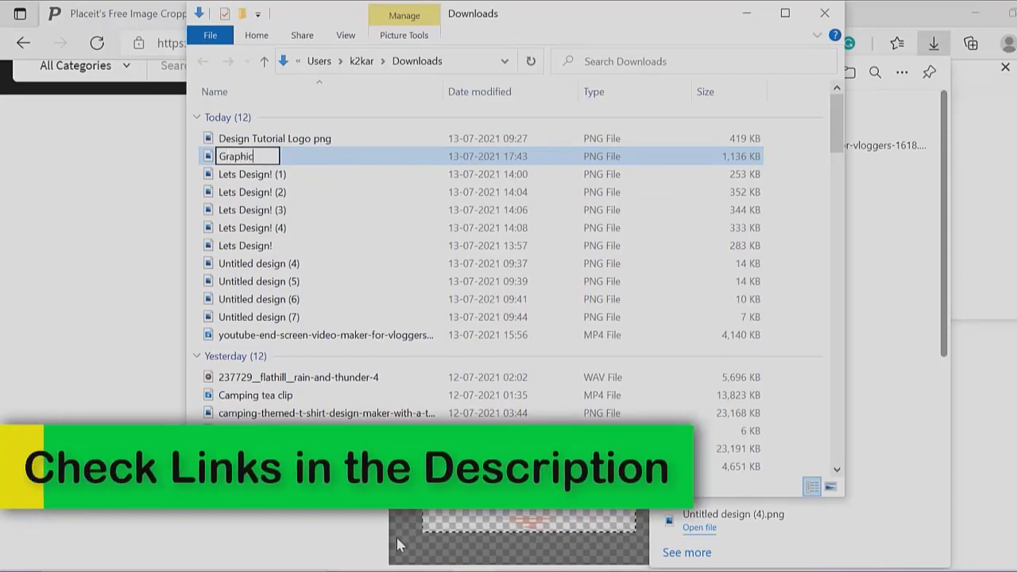
{"action": "type", "text": " 48"}
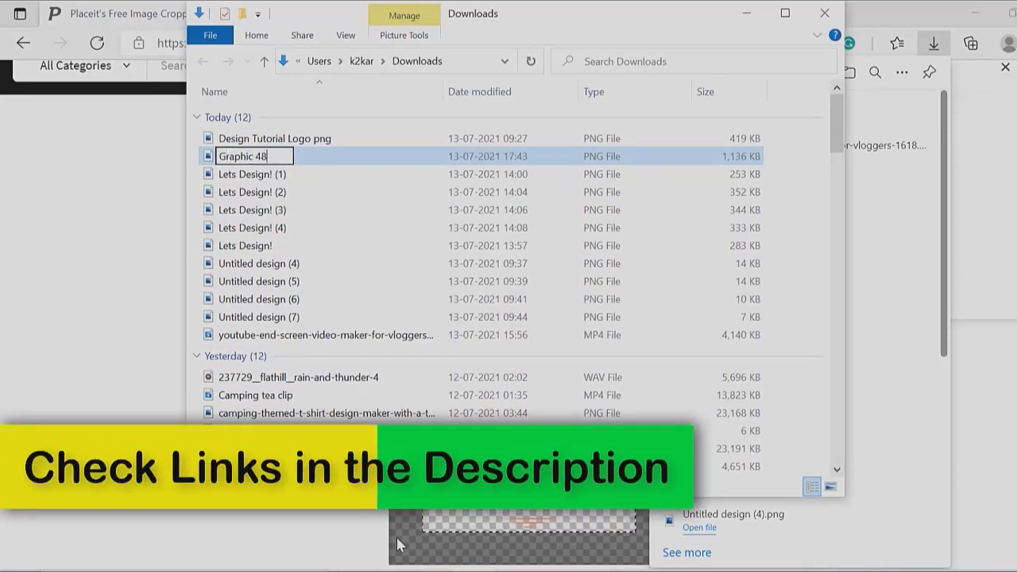
{"action": "key", "text": "BackSpace"}
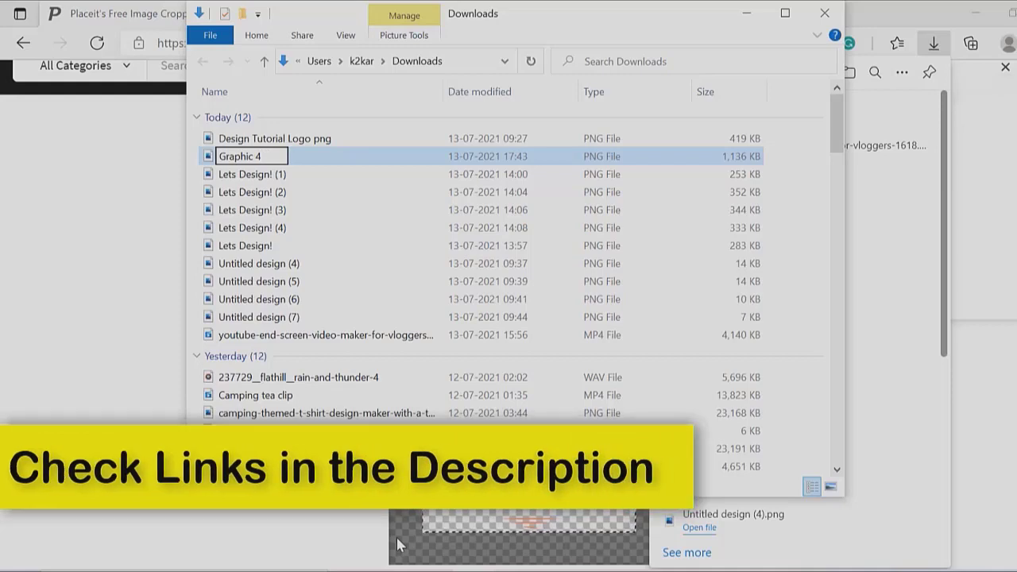
{"action": "type", "text": "2"}
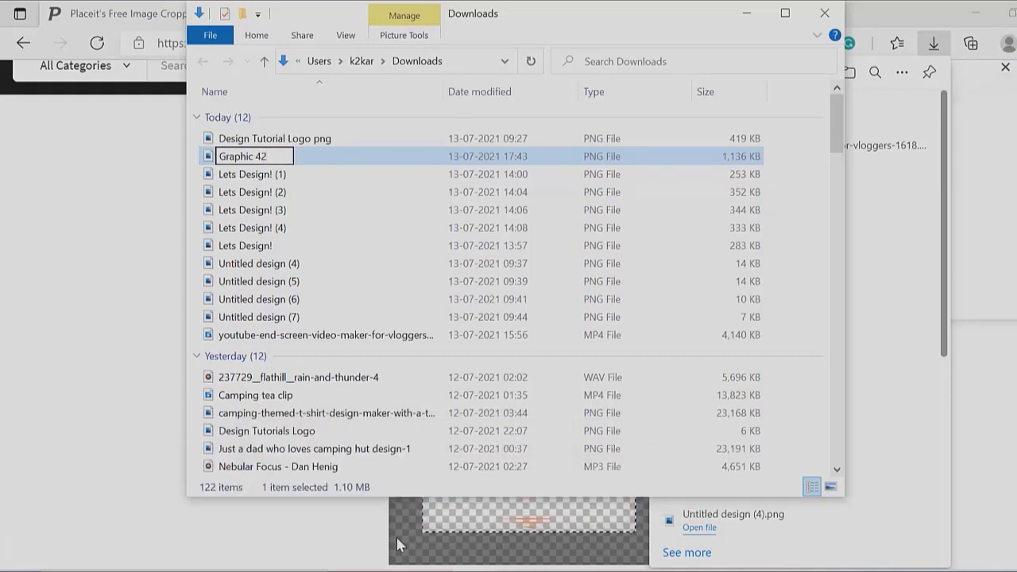
{"action": "type", "text": "00by4800"}
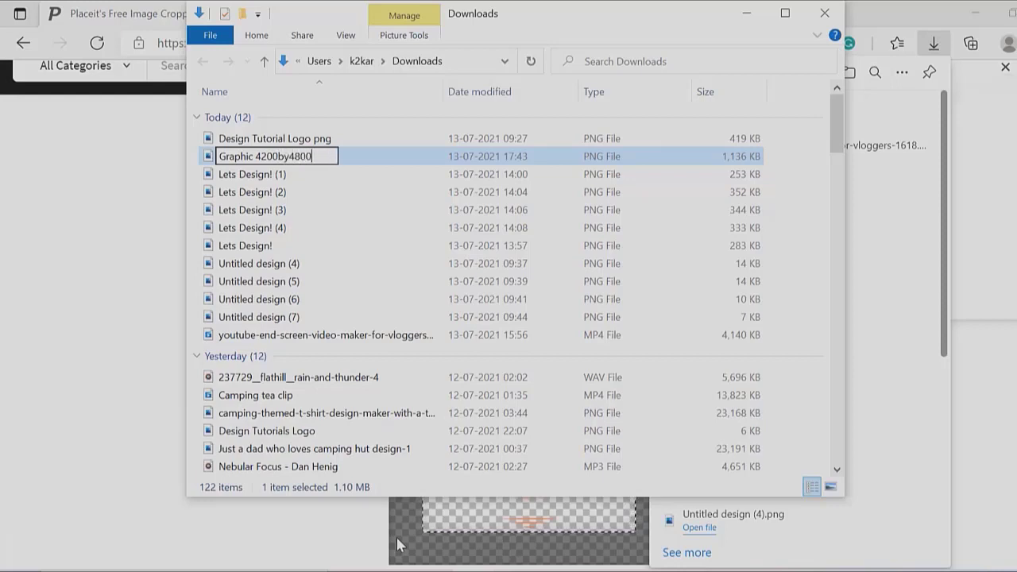
{"action": "key", "text": "Return"}
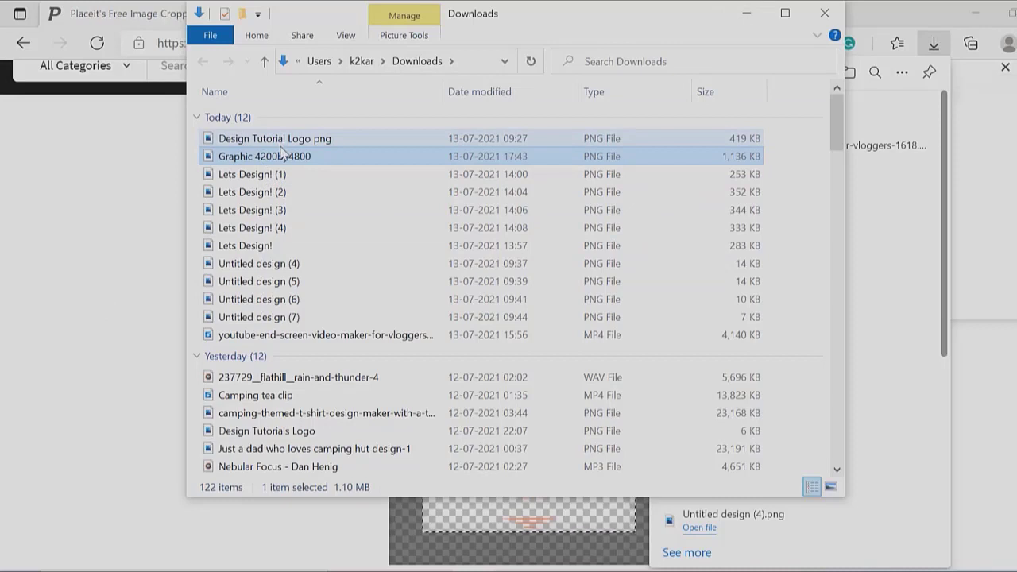
{"action": "left_click", "coordinate": [753, 16]}
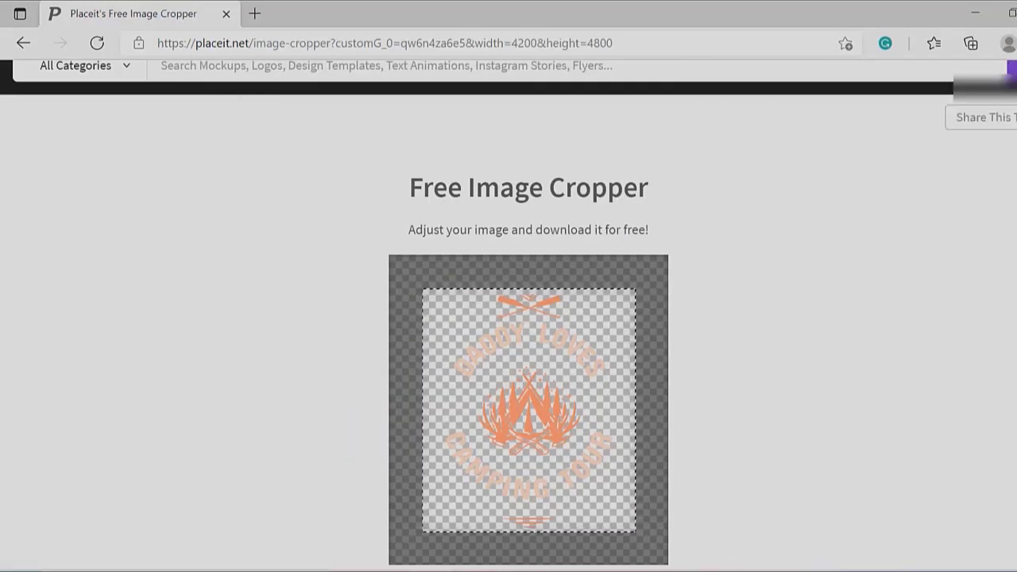
Go back to the previous page from the image cropper with the resized logo.
{"action": "scroll", "coordinate": [916, 433], "scroll_direction": "down", "scroll_amount": 8}
{"action": "scroll", "coordinate": [696, 80], "scroll_direction": "up", "scroll_amount": 10}
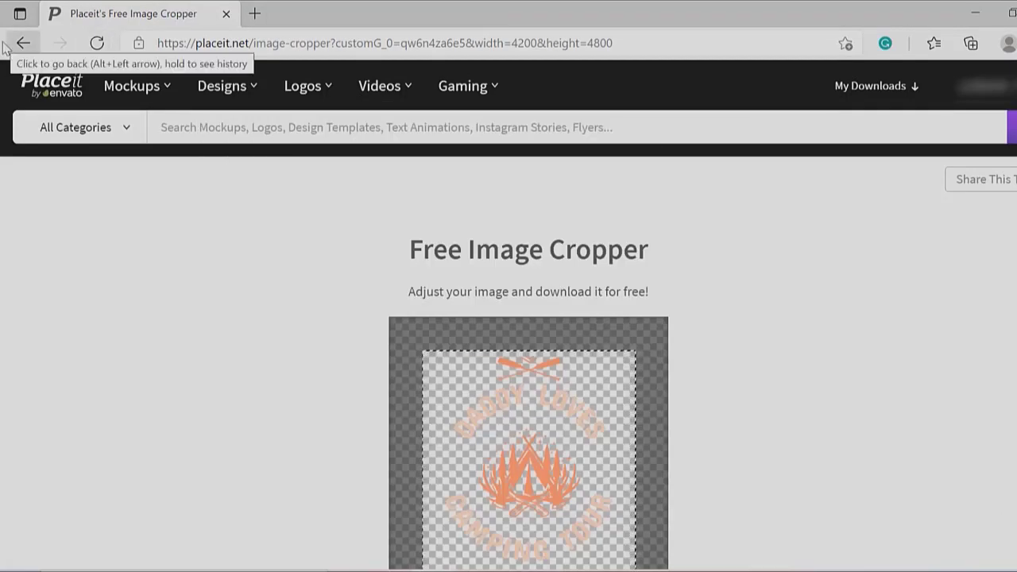
{"action": "left_click", "coordinate": [23, 44]}
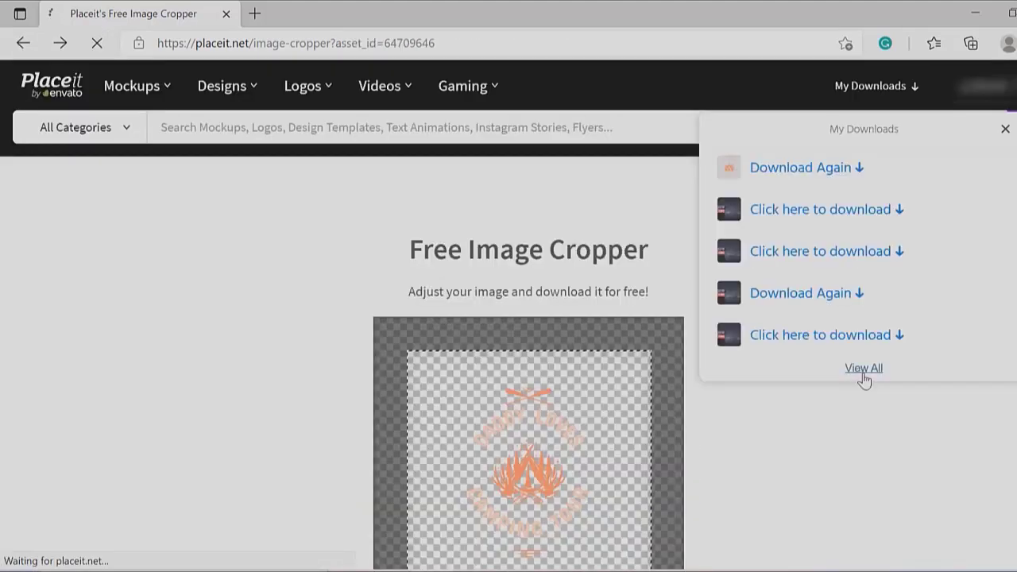
Open the full list of past Placeit downloads and go to its second page.
{"action": "left_click", "coordinate": [864, 370]}
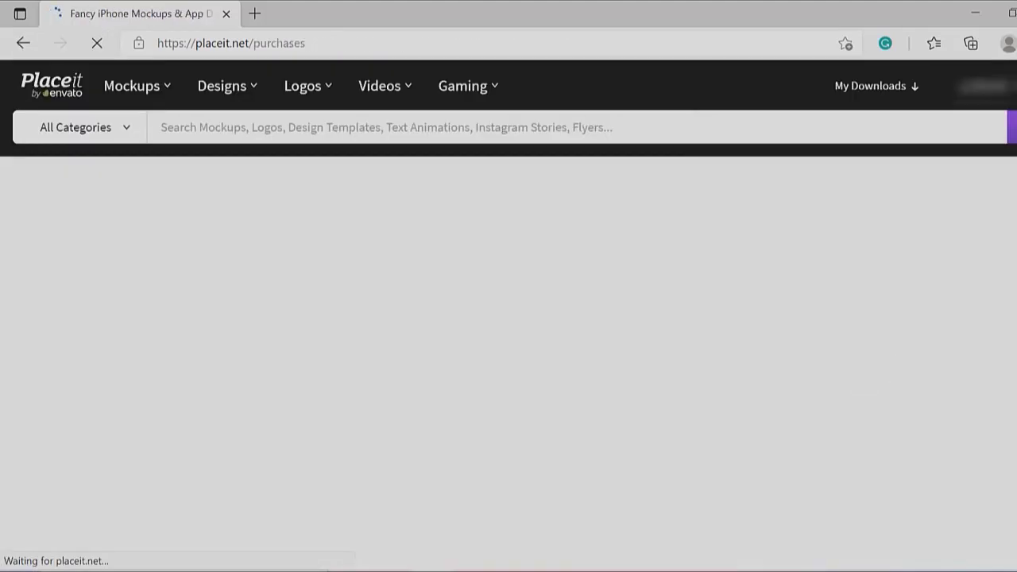
{"action": "scroll", "coordinate": [509, 364], "scroll_direction": "down", "scroll_amount": 10}
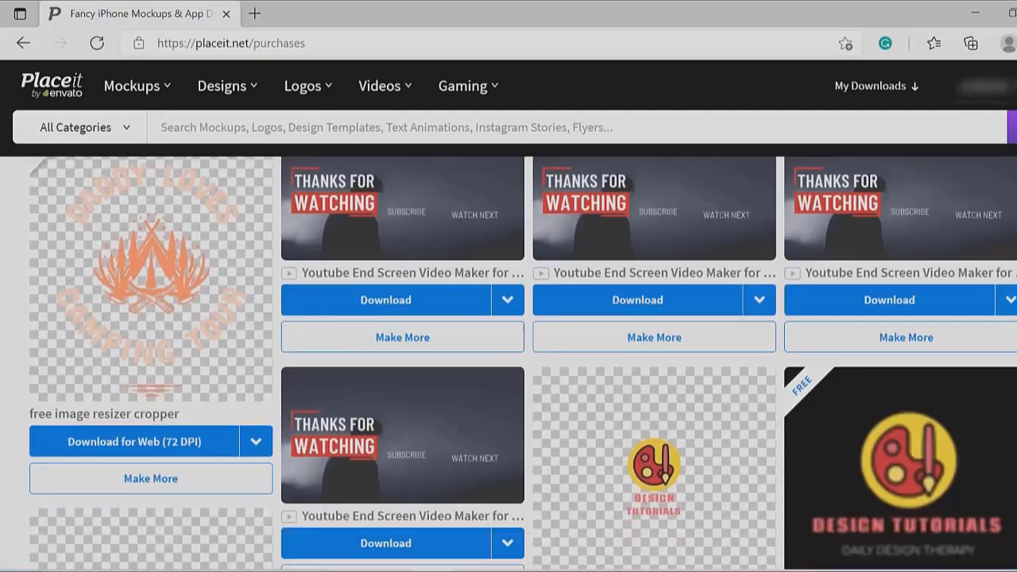
{"action": "scroll", "coordinate": [999, 448], "scroll_direction": "down", "scroll_amount": 10}
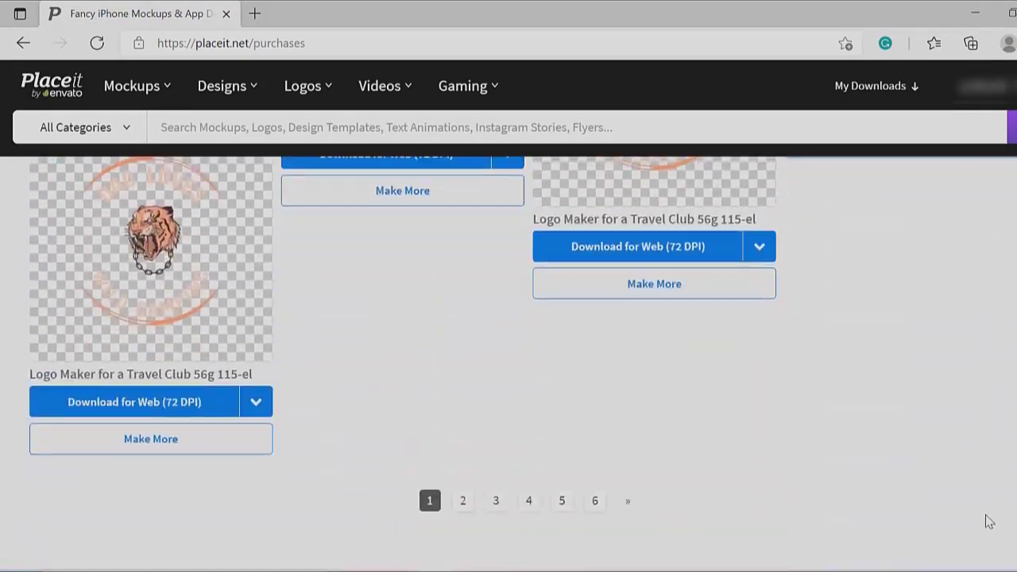
{"action": "left_click", "coordinate": [463, 500]}
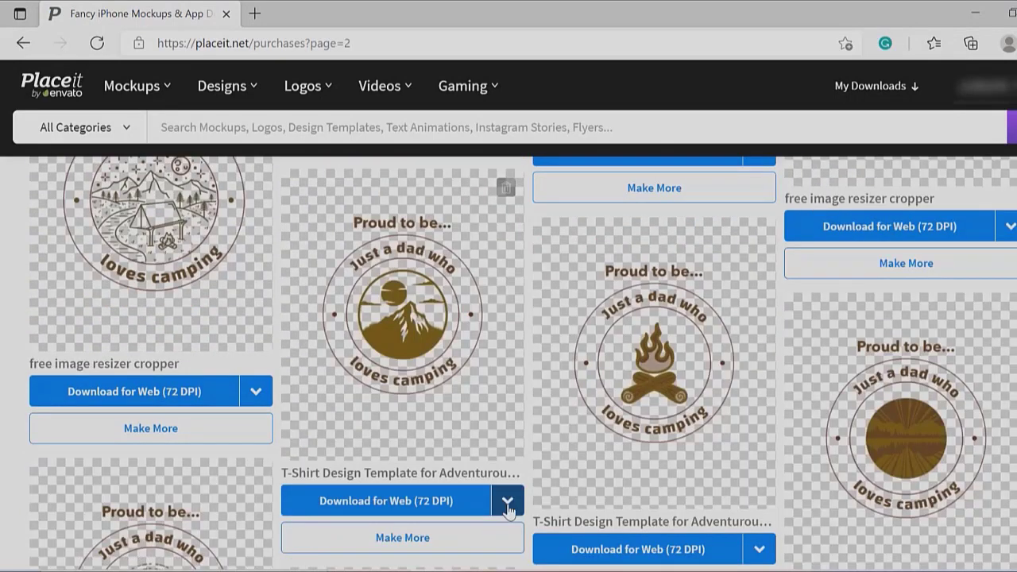
Open the "Just a dad who loves camping" T-shirt design with the mountain and sun for Crop / Resize.
{"action": "left_click", "coordinate": [509, 509]}
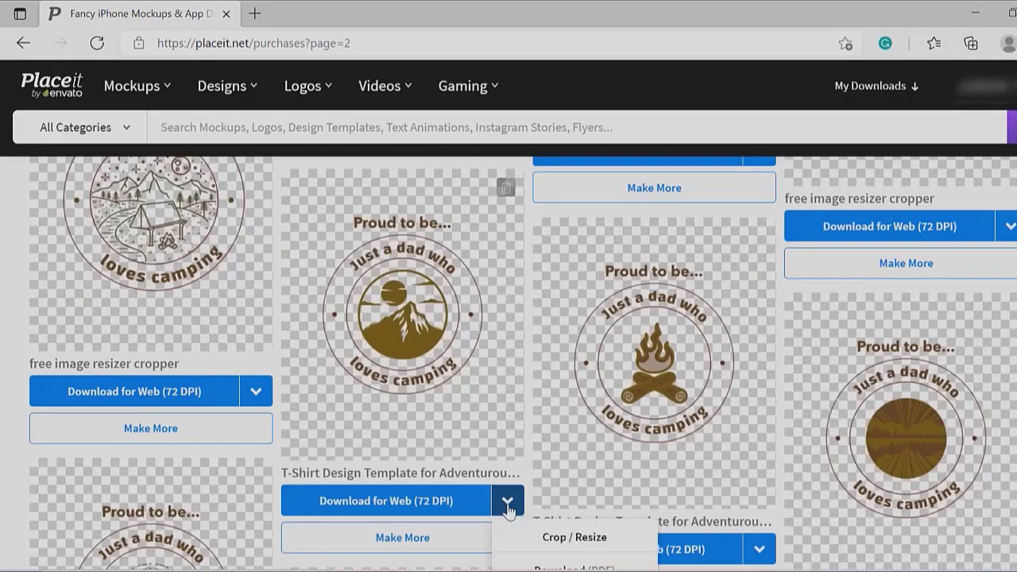
{"action": "left_click", "coordinate": [554, 539]}
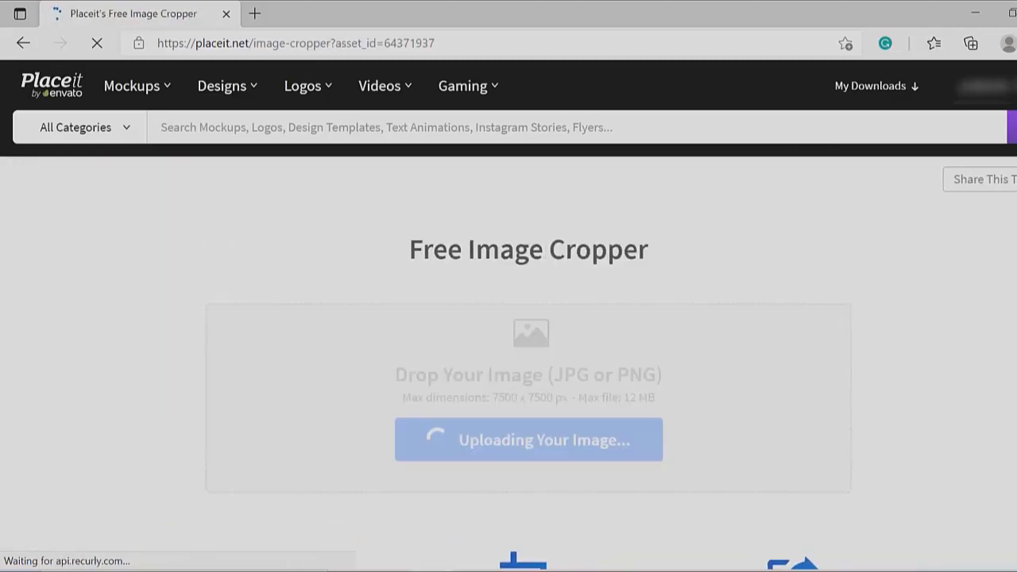
{"action": "scroll", "coordinate": [509, 316], "scroll_direction": "down", "scroll_amount": 2}
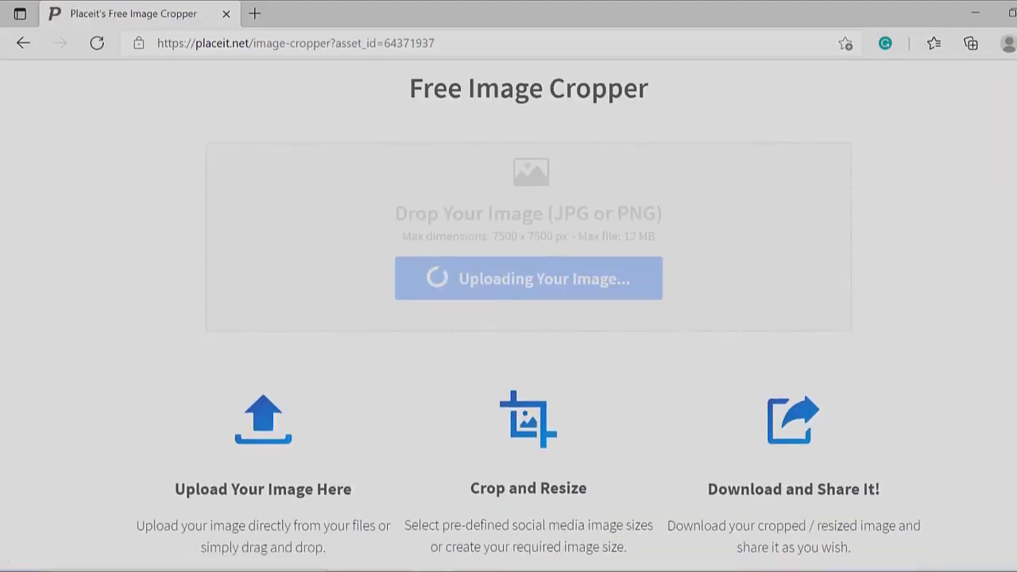
{"action": "scroll", "coordinate": [528, 316], "scroll_direction": "down", "scroll_amount": 1}
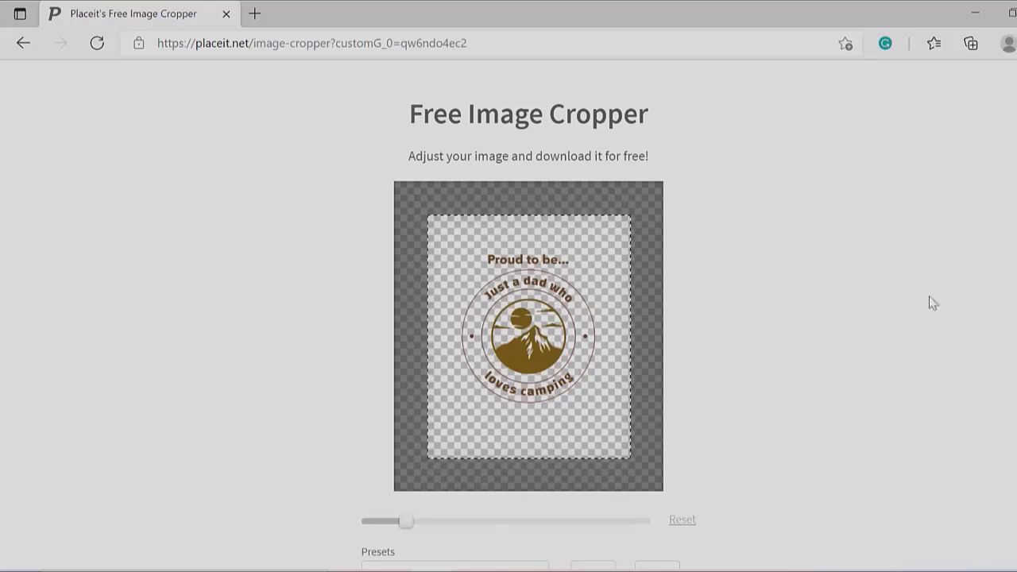
Set the custom crop width of the mountain camping design to 4200 px.
{"action": "scroll", "coordinate": [929, 304], "scroll_direction": "down", "scroll_amount": 3}
{"action": "scroll", "coordinate": [528, 318], "scroll_direction": "down", "scroll_amount": 1}
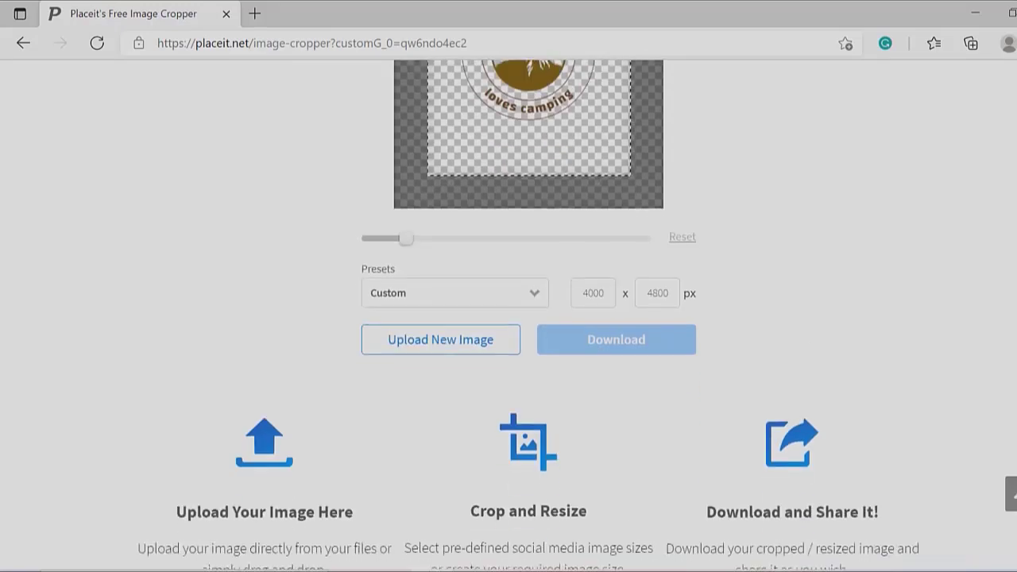
{"action": "left_click", "coordinate": [594, 296]}
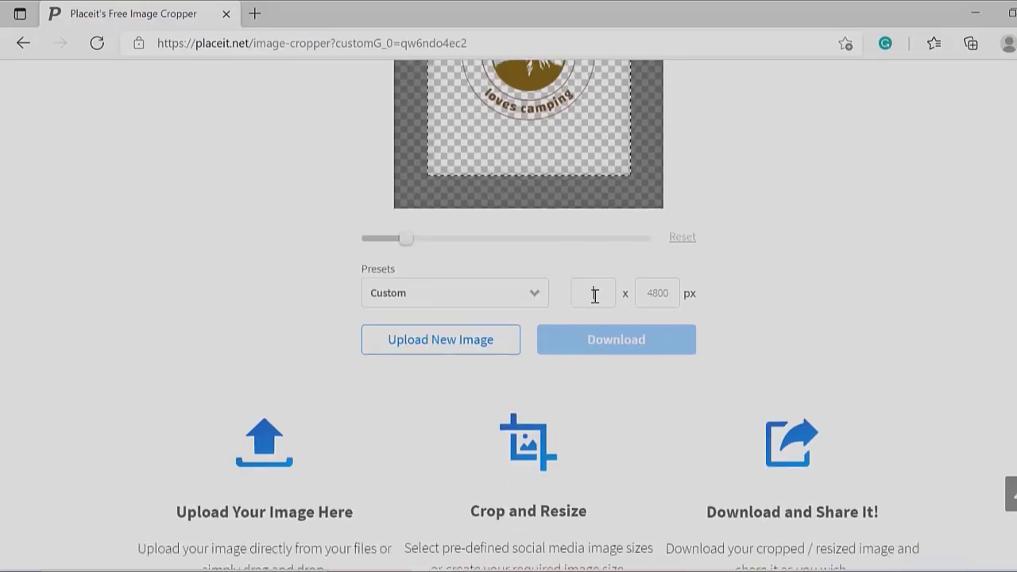
{"action": "type", "text": "4200"}
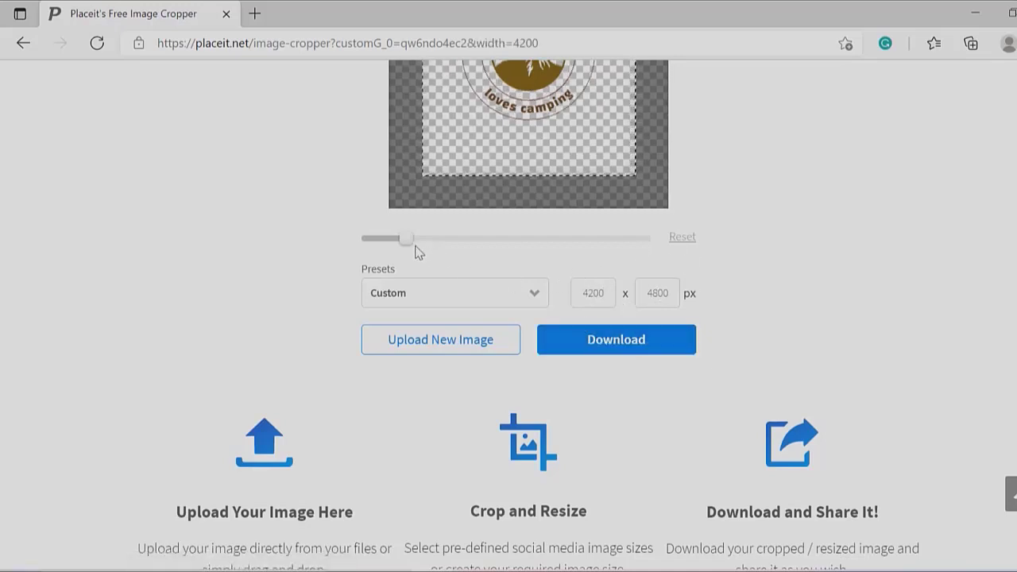
Enlarge the mountain design until its round badge nearly fills the crop width, keeping "Proud to be..." just inside the upper edge.
{"action": "left_click_drag", "start_coordinate": [405, 238], "coordinate": [434, 239]}
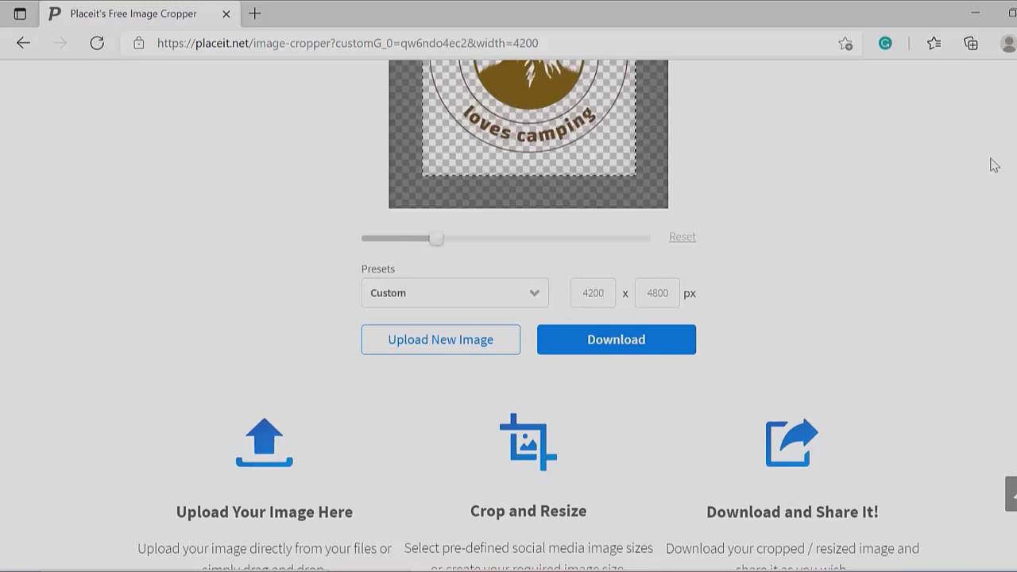
{"action": "scroll", "coordinate": [765, 238], "scroll_direction": "up", "scroll_amount": 2}
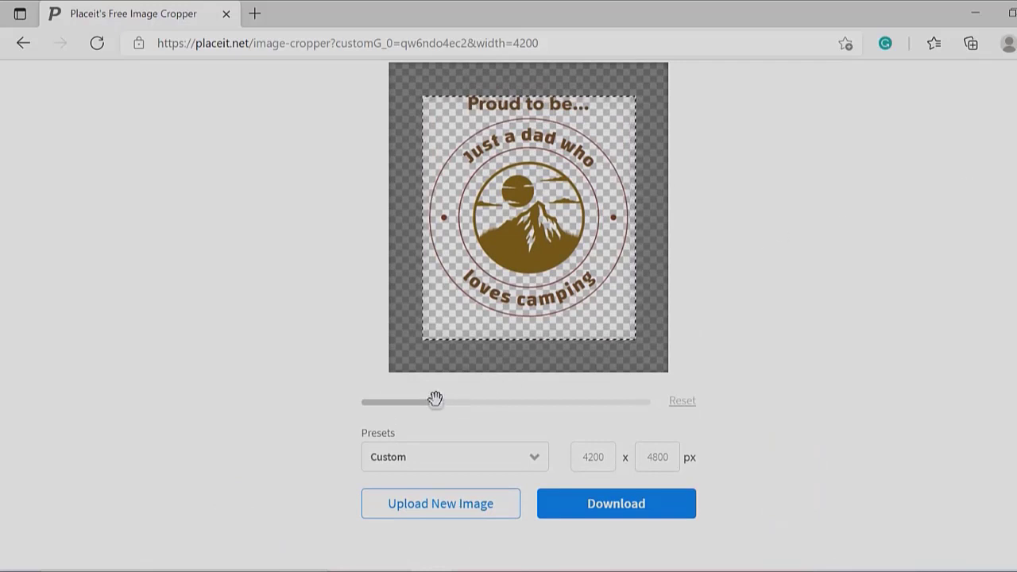
{"action": "left_click_drag", "start_coordinate": [436, 399], "coordinate": [434, 400]}
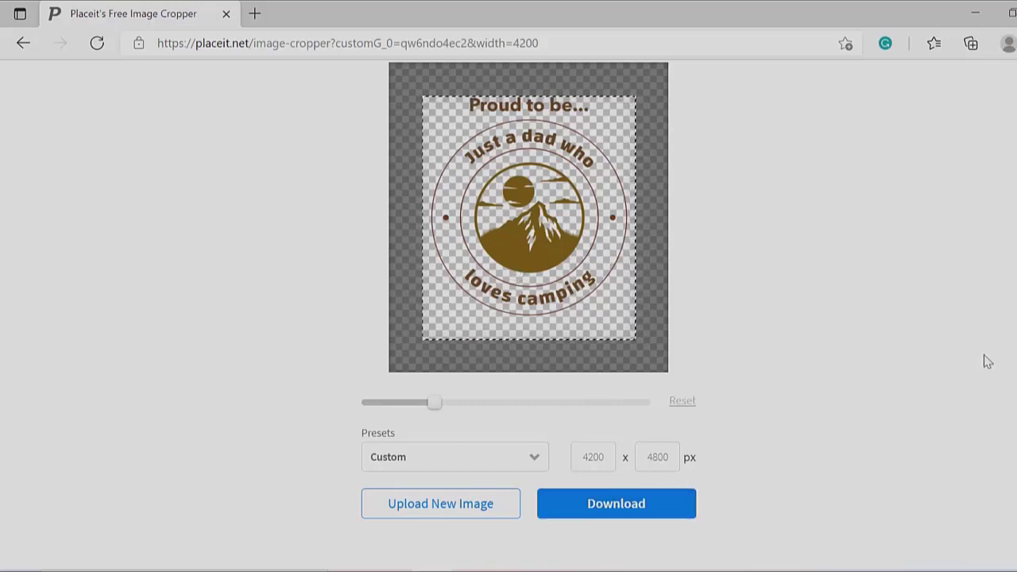
Download the resized mountain design and show the new free-image-resizer-cropper (1).png in its folder.
{"action": "left_click", "coordinate": [657, 505]}
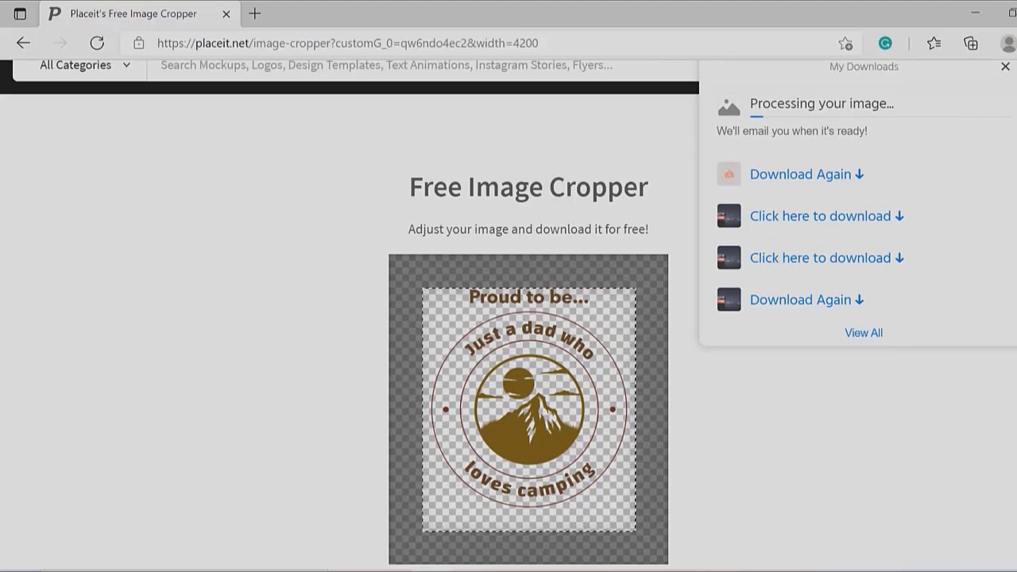
{"action": "left_click", "coordinate": [807, 185]}
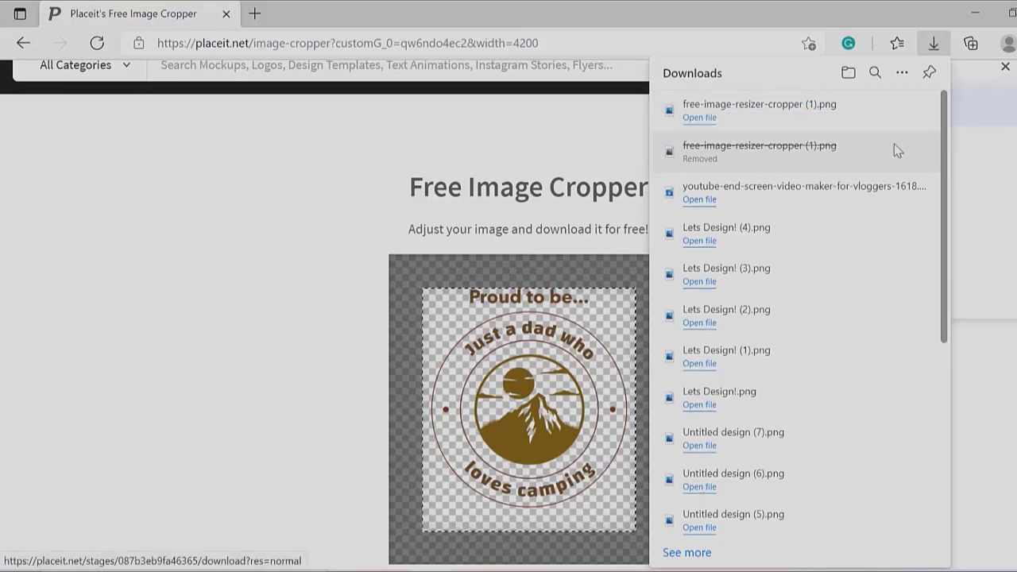
{"action": "left_click", "coordinate": [869, 111]}
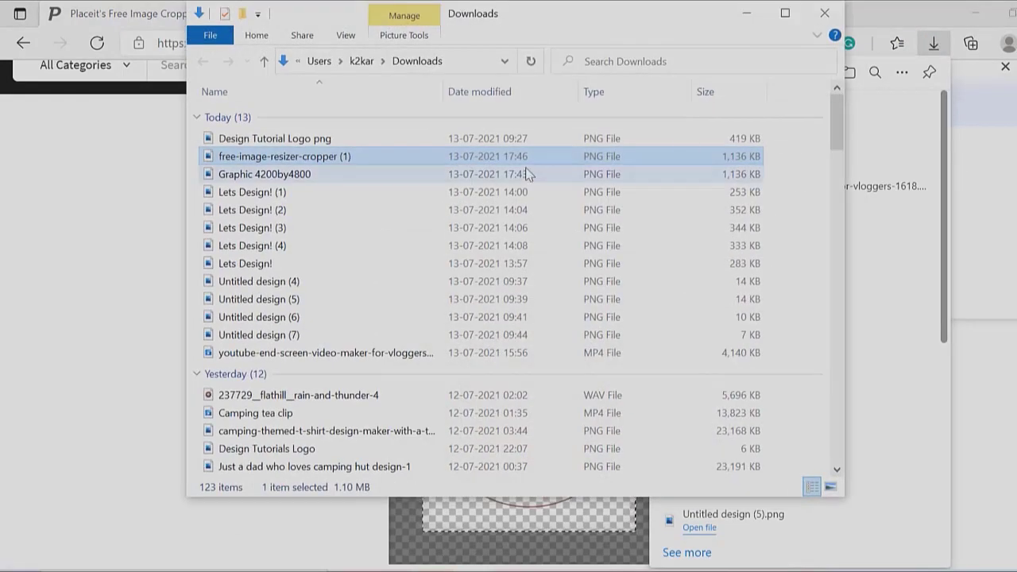
Rename the downloaded mountain design PNG as "graphic2 4200by4800", then close the file window and the browser's downloads list.
{"action": "right_click", "coordinate": [458, 161]}
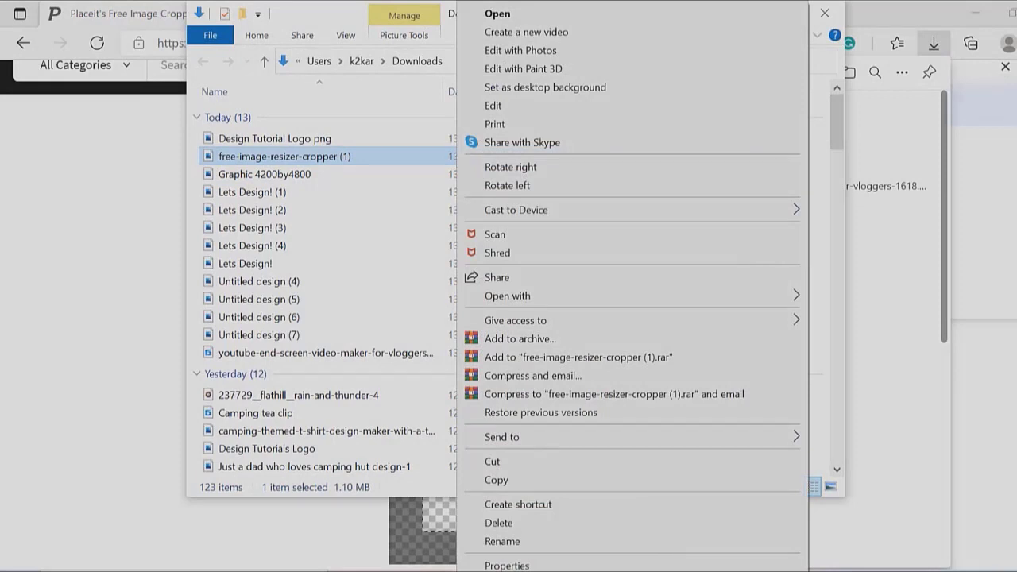
{"action": "left_click", "coordinate": [505, 545]}
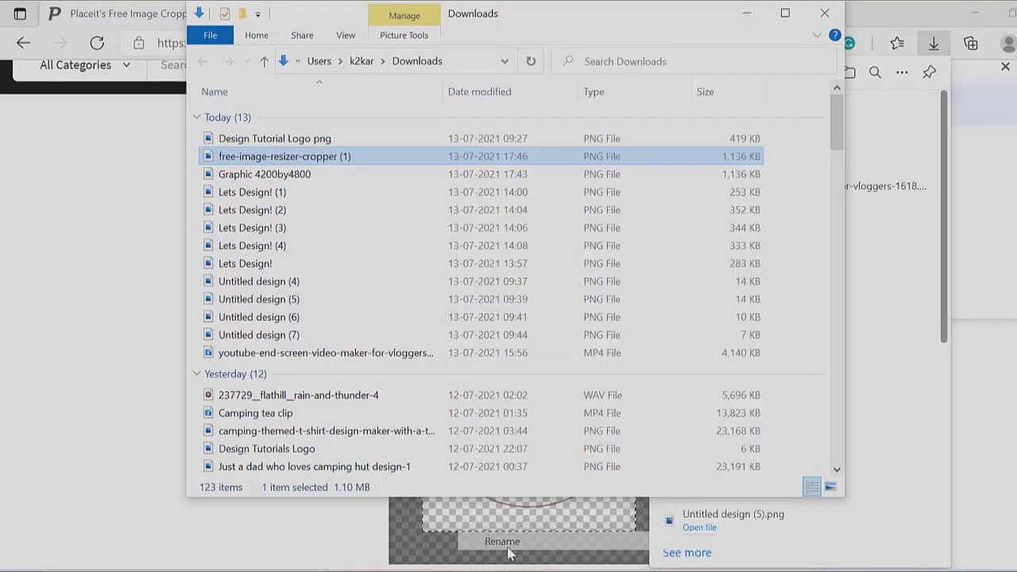
{"action": "type", "text": "gra"}
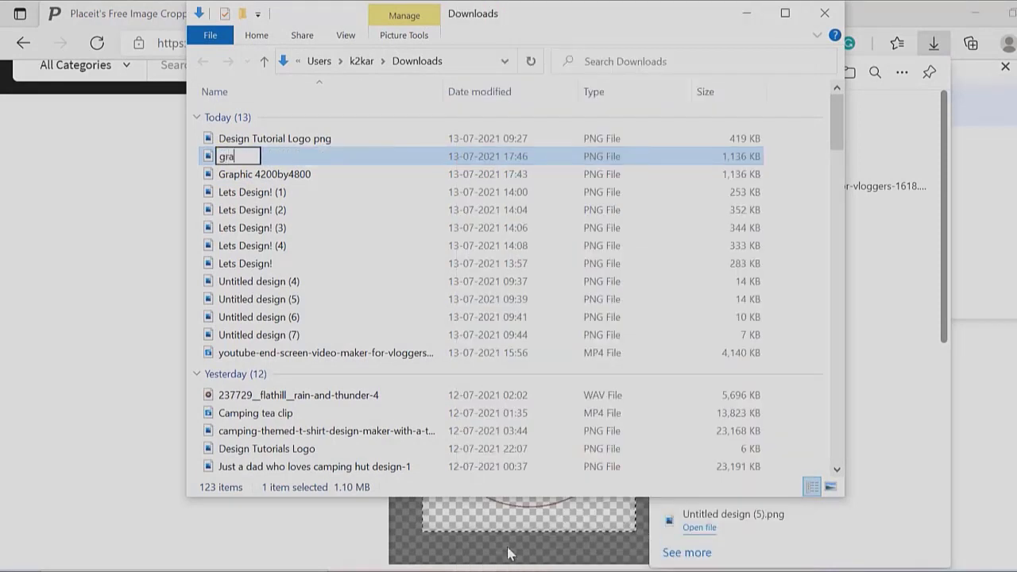
{"action": "type", "text": "phic"}
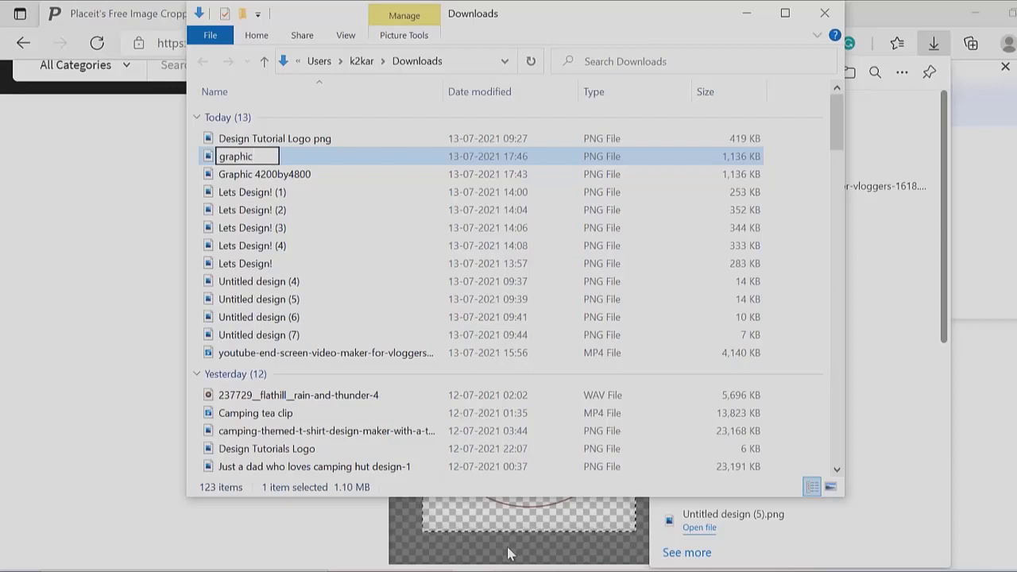
{"action": "type", "text": "2 4800by"}
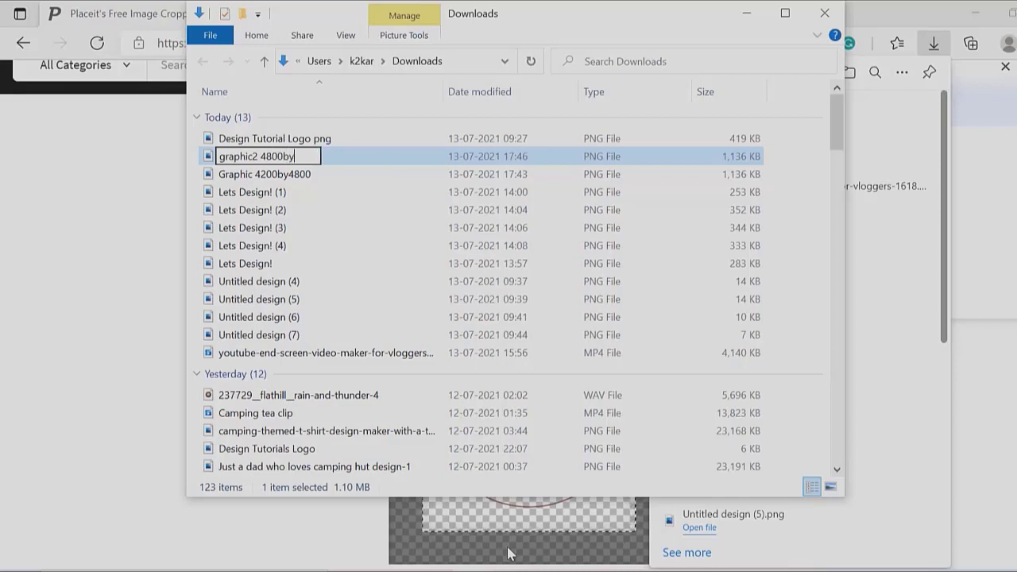
{"action": "key", "text": "BackSpace"}
{"action": "key", "text": "BackSpace"}
{"action": "key", "text": "BackSpace"}
{"action": "key", "text": "BackSpace"}
{"action": "key", "text": "BackSpace"}
{"action": "type", "text": "200by"}
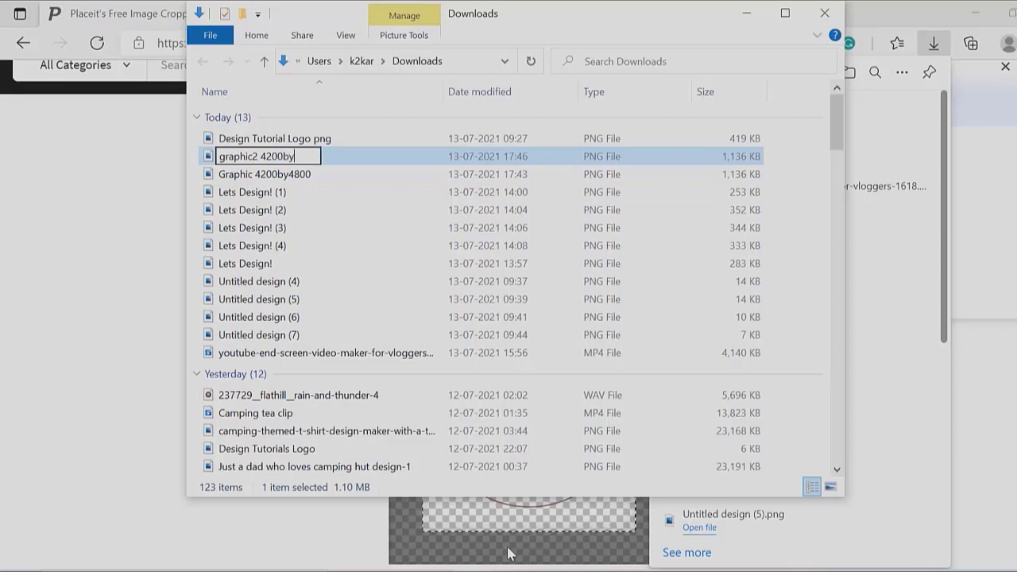
{"action": "type", "text": "5"}
{"action": "key", "text": "BackSpace"}
{"action": "type", "text": "4800"}
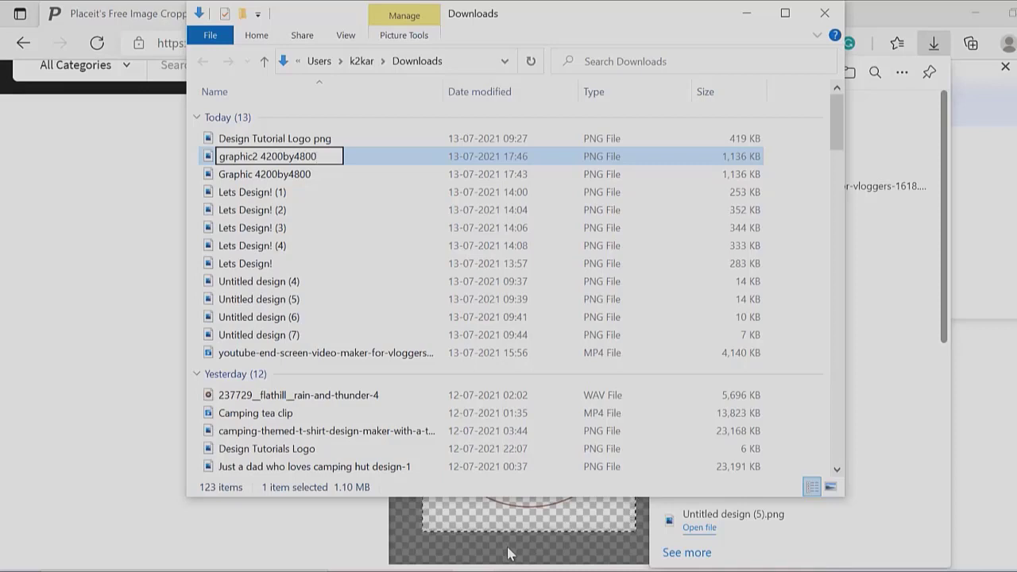
{"action": "key", "text": "Return"}
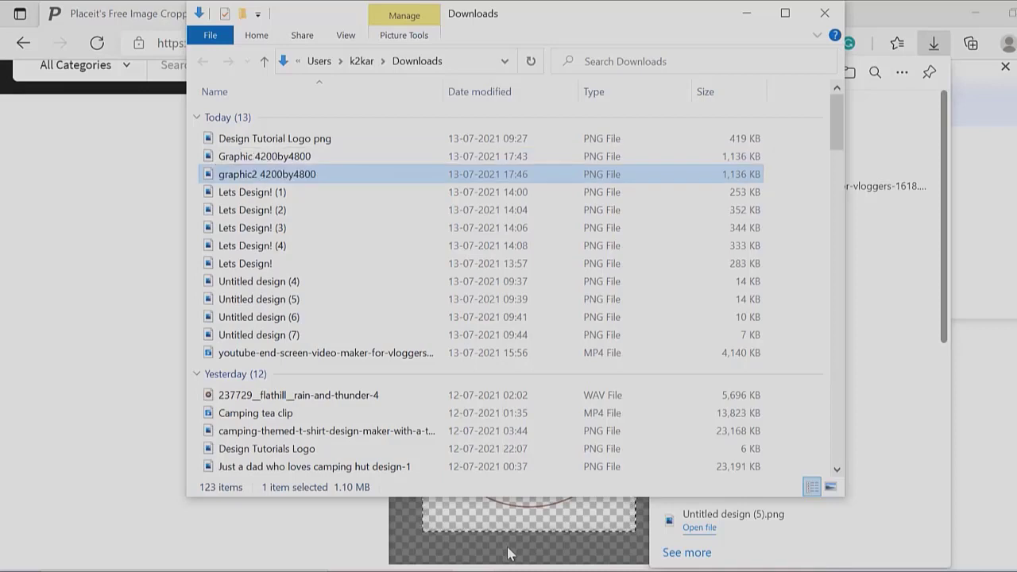
{"action": "left_click", "coordinate": [825, 13]}
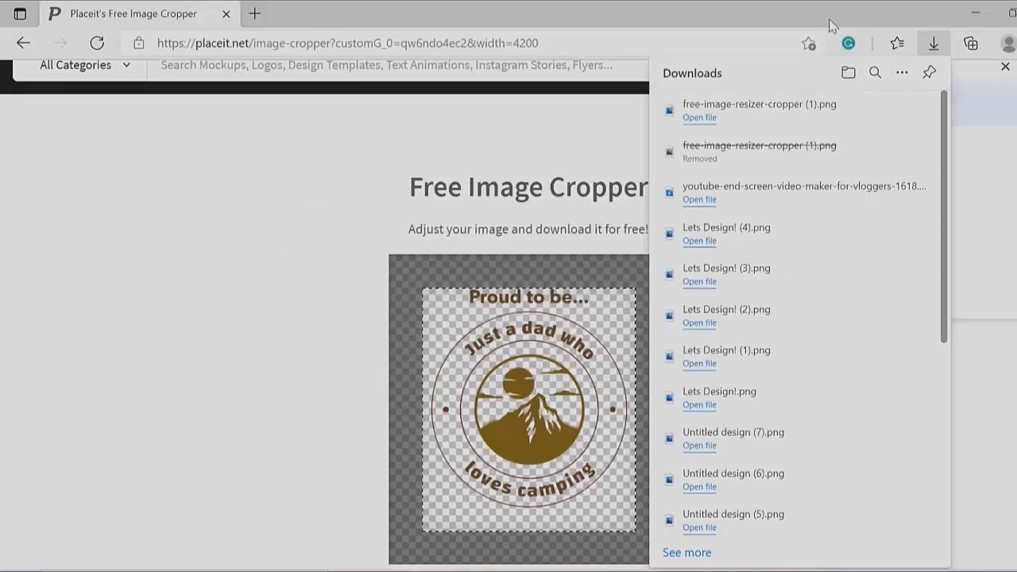
{"action": "left_click", "coordinate": [390, 140]}
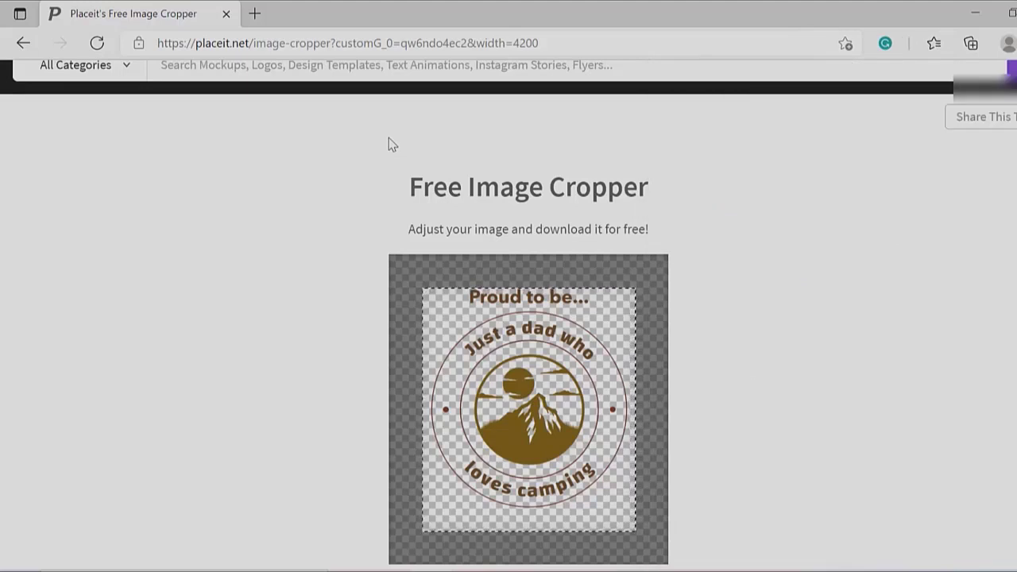